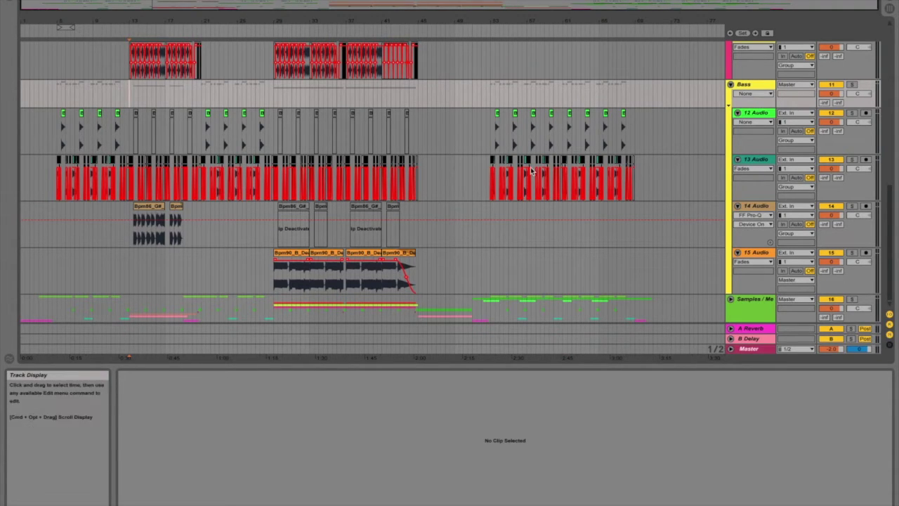
Solo track 23 Audio and play its first VintageChop clip, just before bar 7
left_click_drag(56, 26, 58, 56)
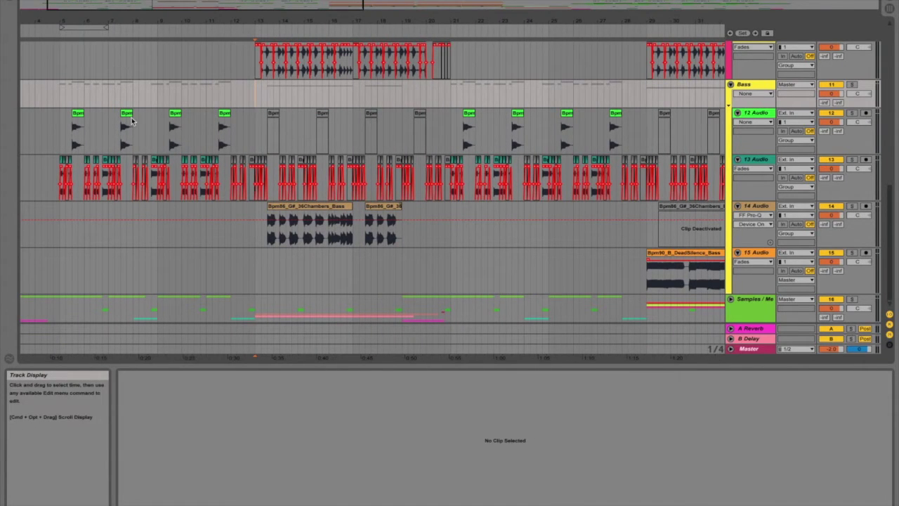
scroll(299, 227, "down", 2)
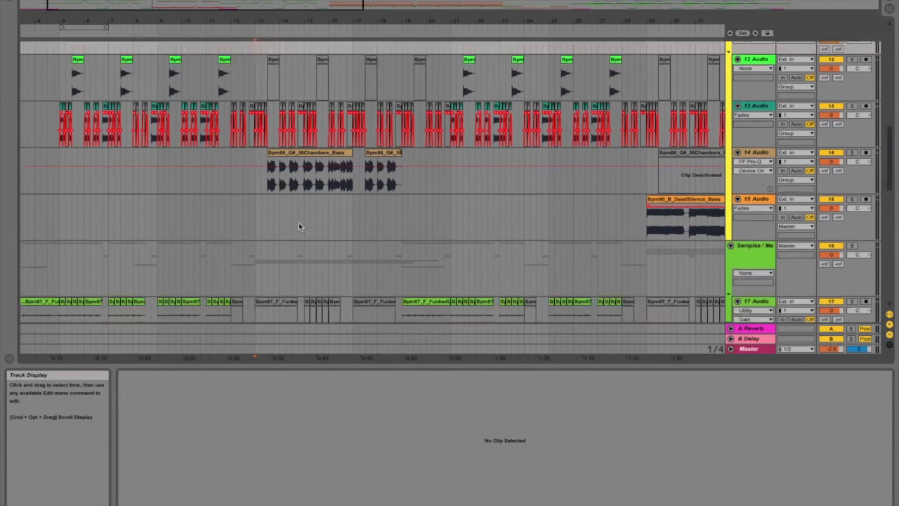
scroll(298, 226, "down", 10)
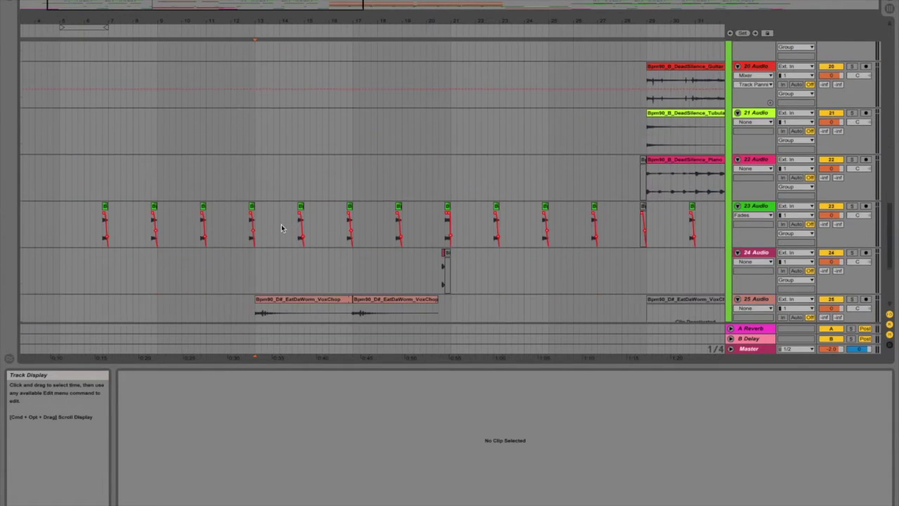
scroll(281, 229, "down", 1)
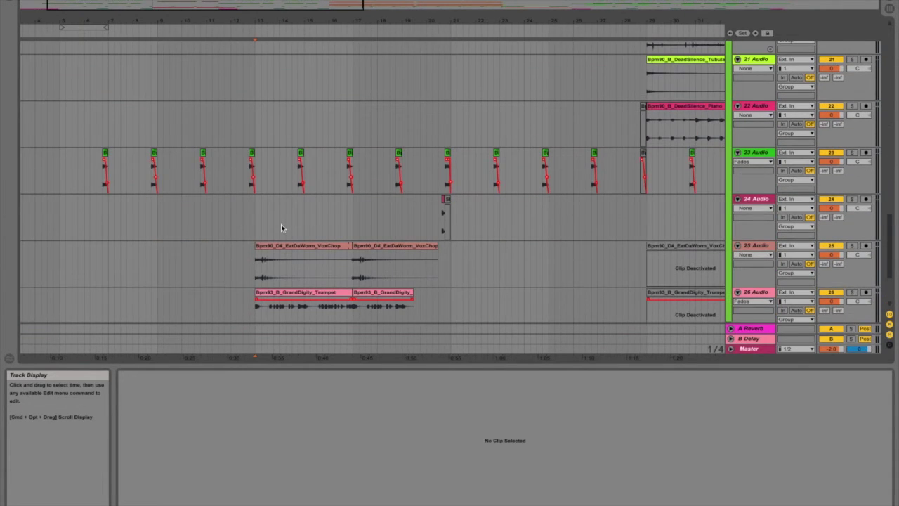
left_click(106, 154)
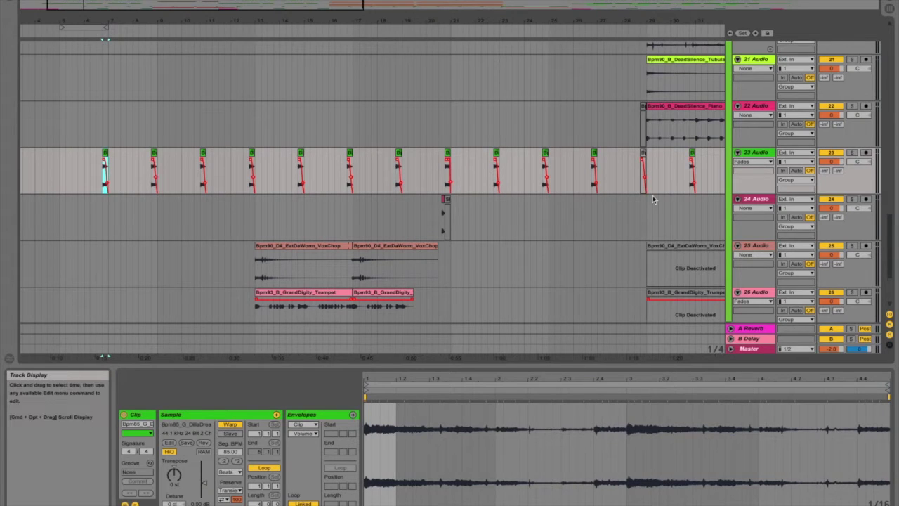
left_click(852, 153)
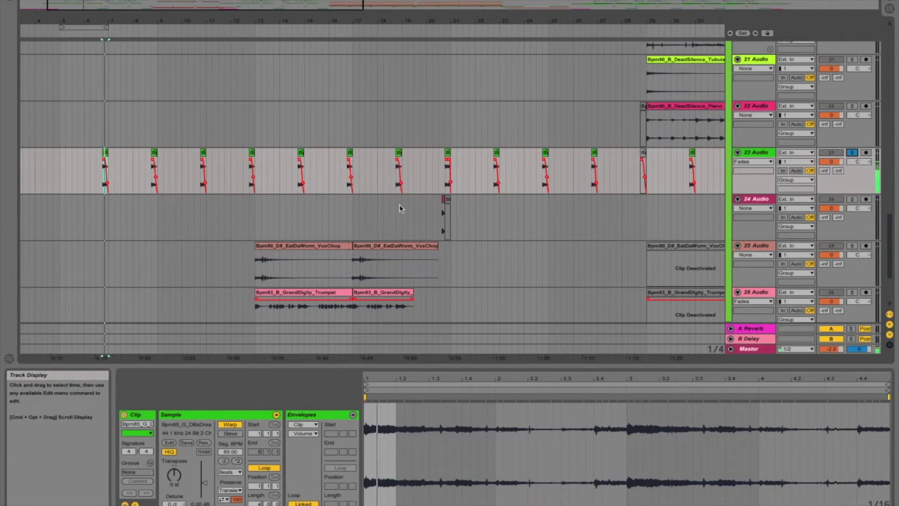
Extend the first VintageChop clip on track 23 to about two bars and play it back
left_click_drag(105, 28, 357, 29)
left_click_drag(356, 154, 491, 152)
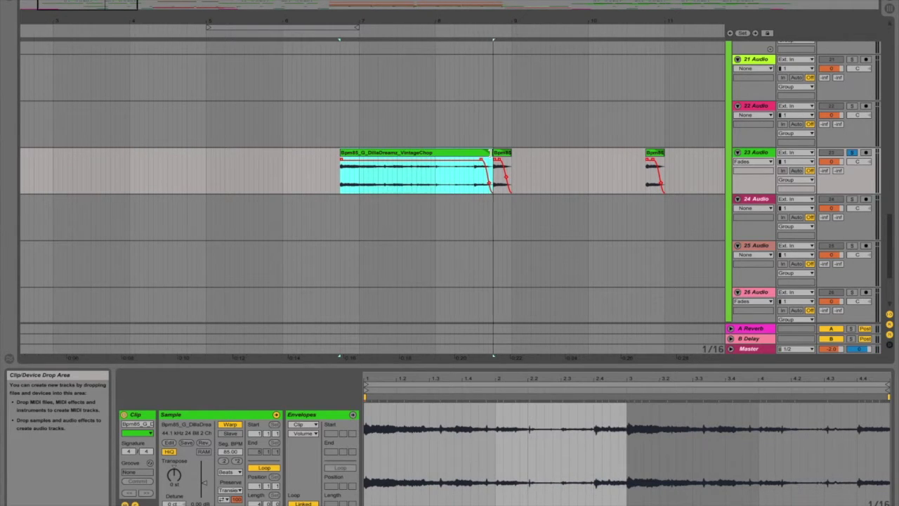
key("space")
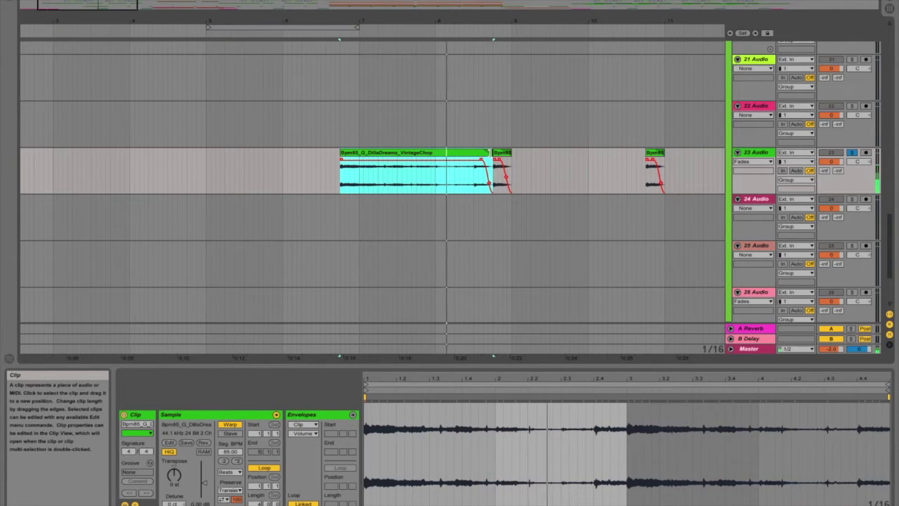
key("space")
Trim the extended VintageChop clip back to its short length and unsolo track 23
left_click_drag(490, 152, 360, 153)
left_click_drag(382, 30, 382, 8)
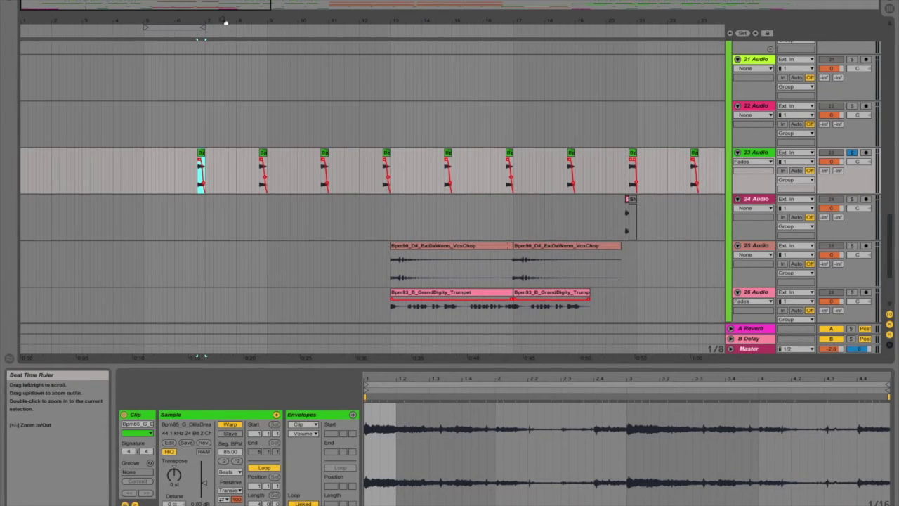
left_click(853, 154)
Set the arrangement loop to bars 5 through 9 and play that section with track 17 Audio muted
left_click_drag(141, 168, 268, 166)
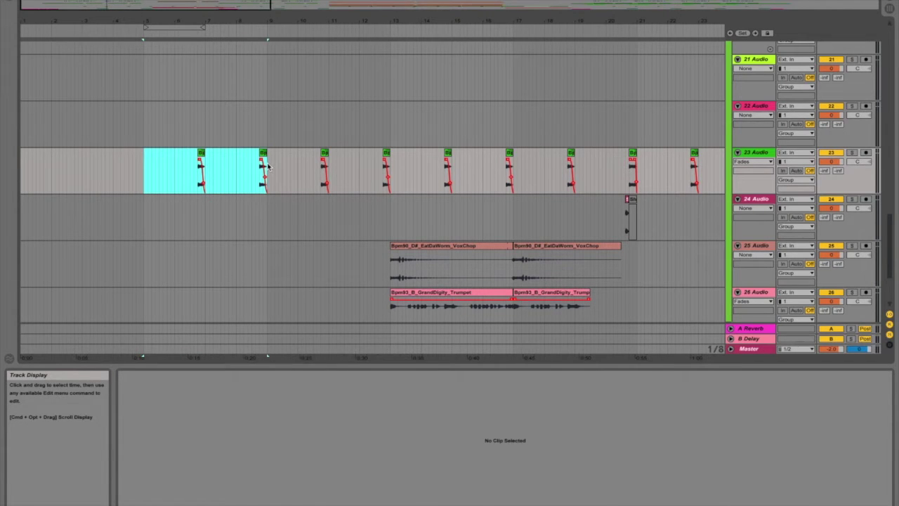
key("ctrl+l")
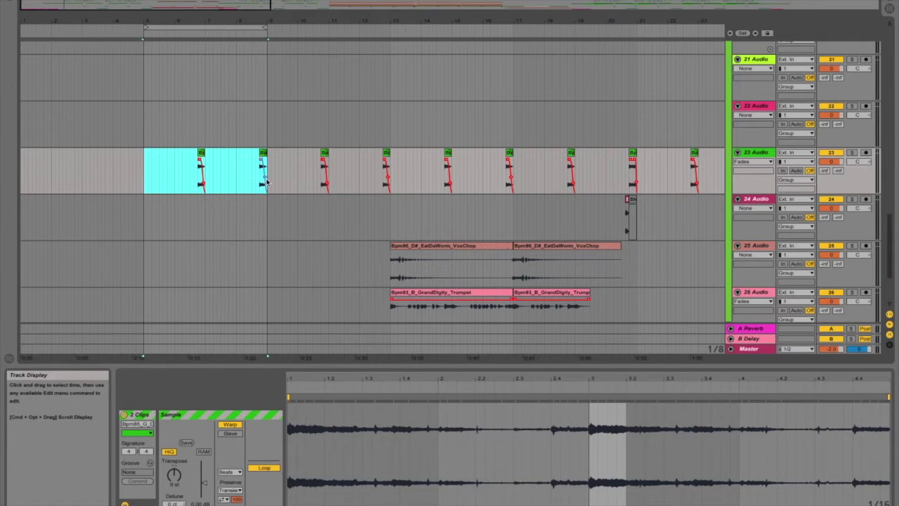
scroll(295, 176, "up", 3)
scroll(297, 184, "down", 5)
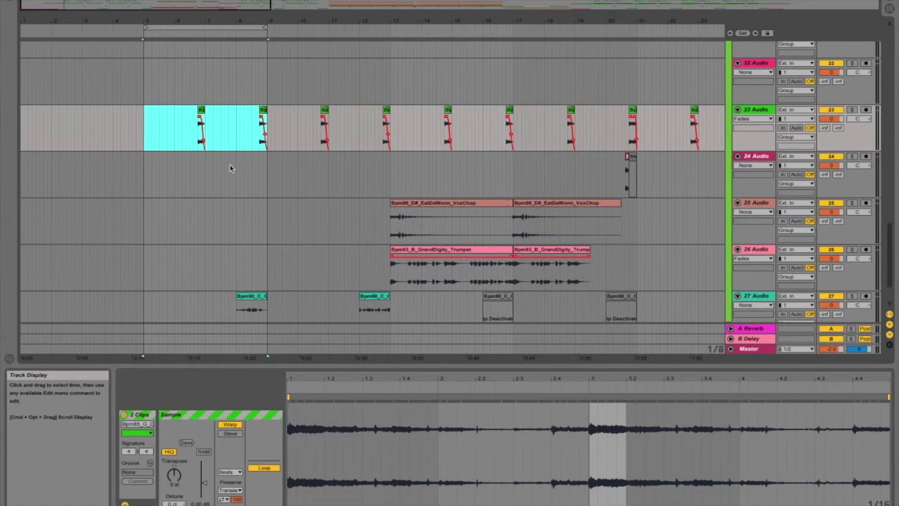
scroll(230, 165, "up", 8)
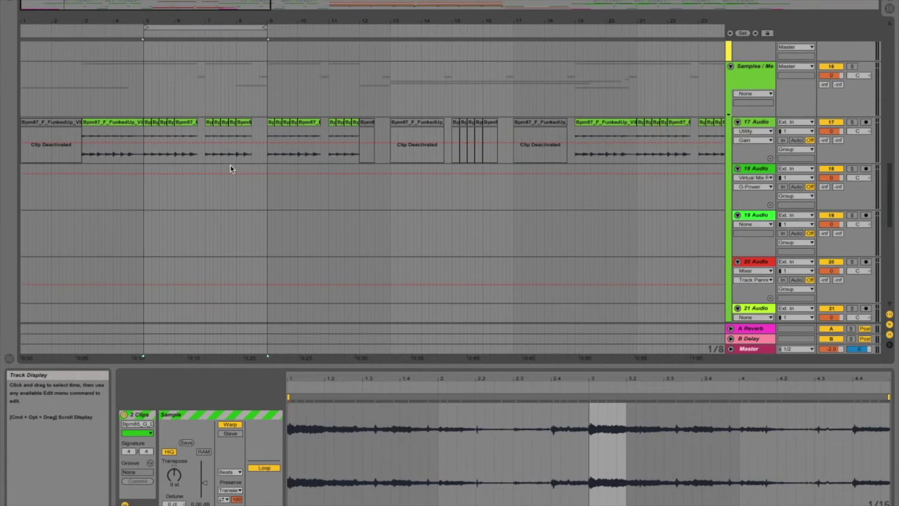
left_click(222, 28)
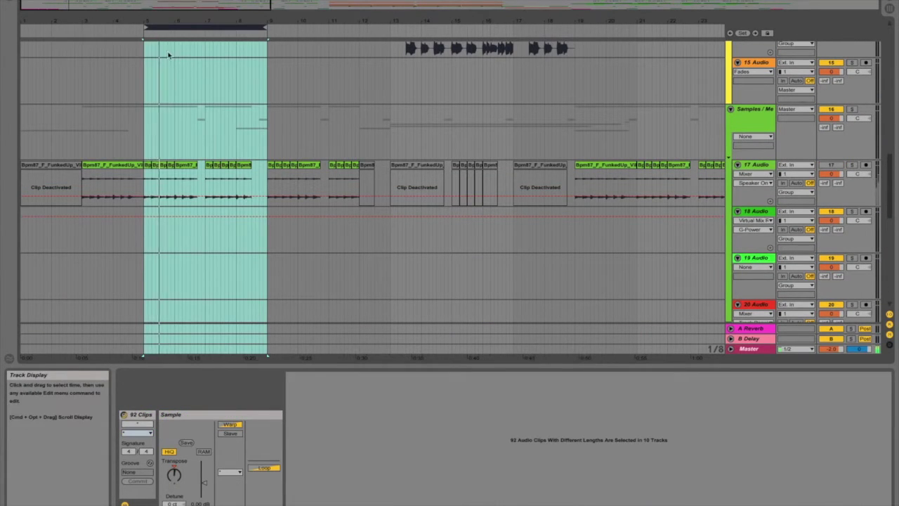
Follow the looped playback down to the VintageChop clips on track 23 and select the first one
left_click_drag(150, 21, 150, 23)
scroll(221, 96, "down", 2)
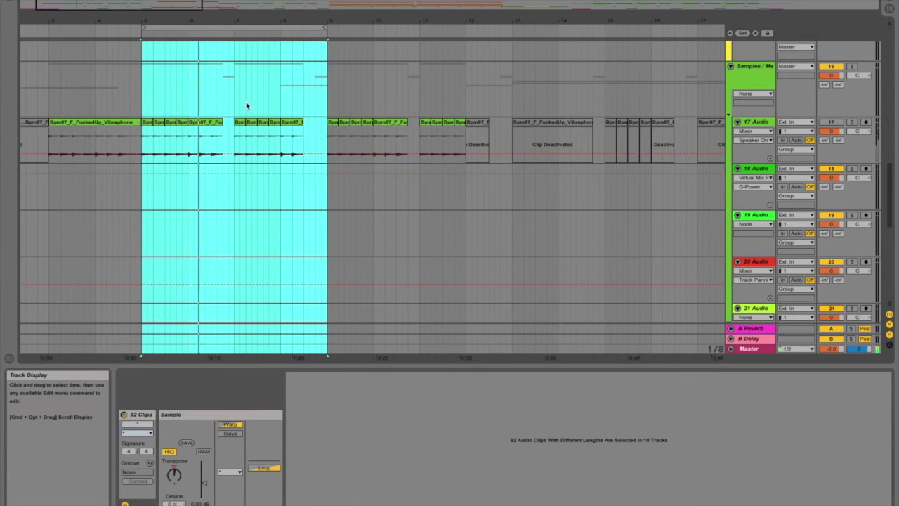
scroll(254, 107, "down", 4)
scroll(255, 107, "down", 2)
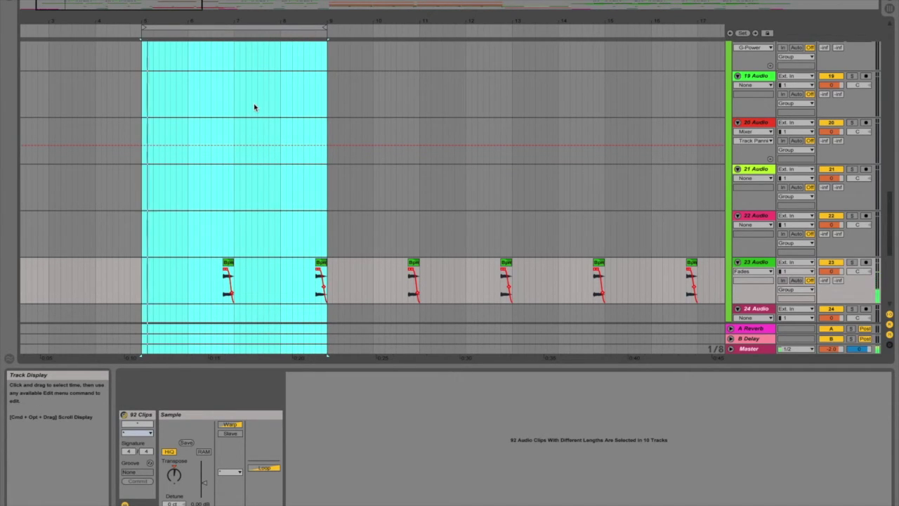
scroll(281, 210, "down", 2)
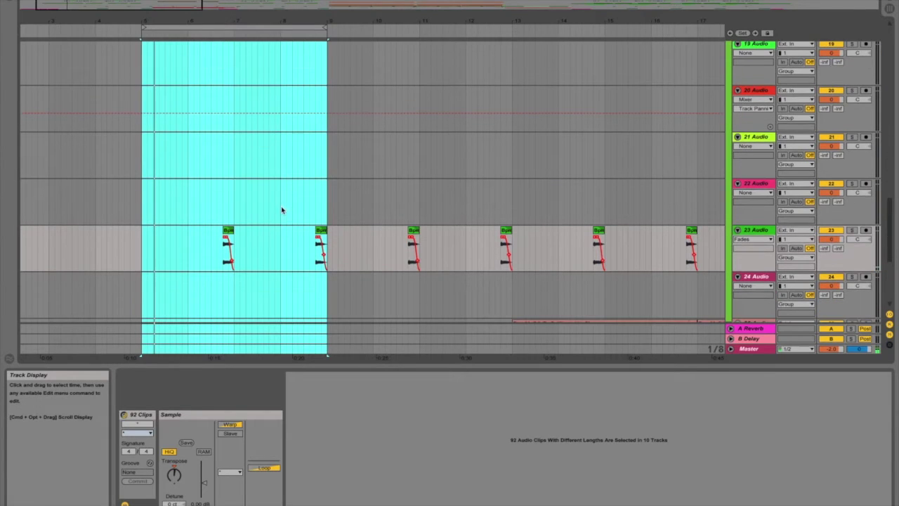
left_click(229, 232)
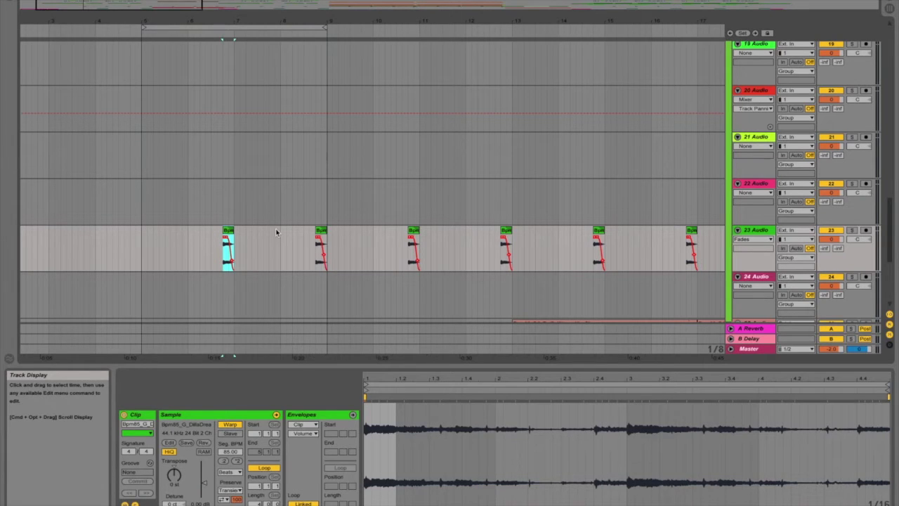
Reactivate track 17 Audio, extend the loop to end at bar 13, and play the section
scroll(276, 232, "up", 1)
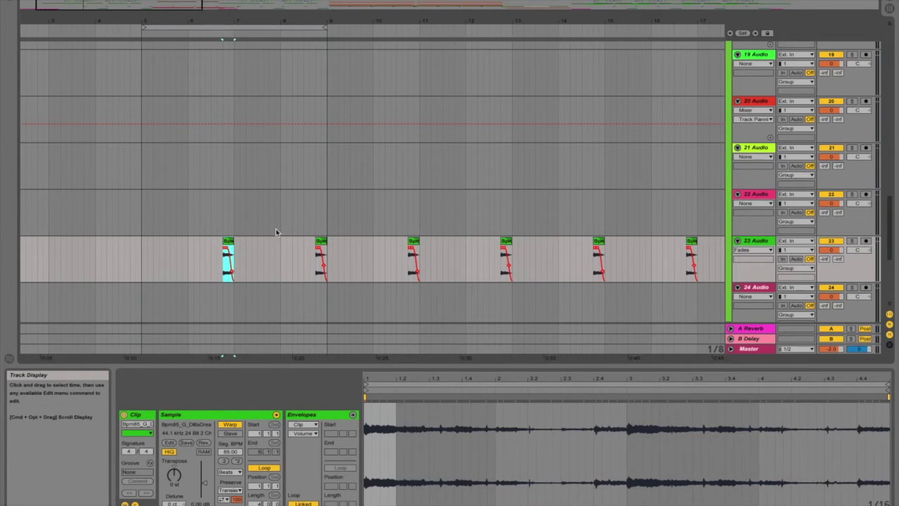
scroll(277, 219, "up", 10)
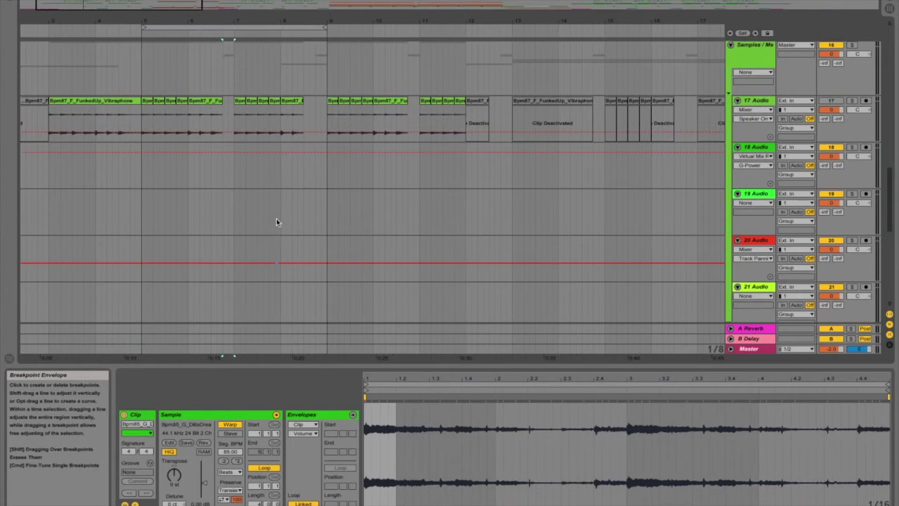
left_click(146, 104)
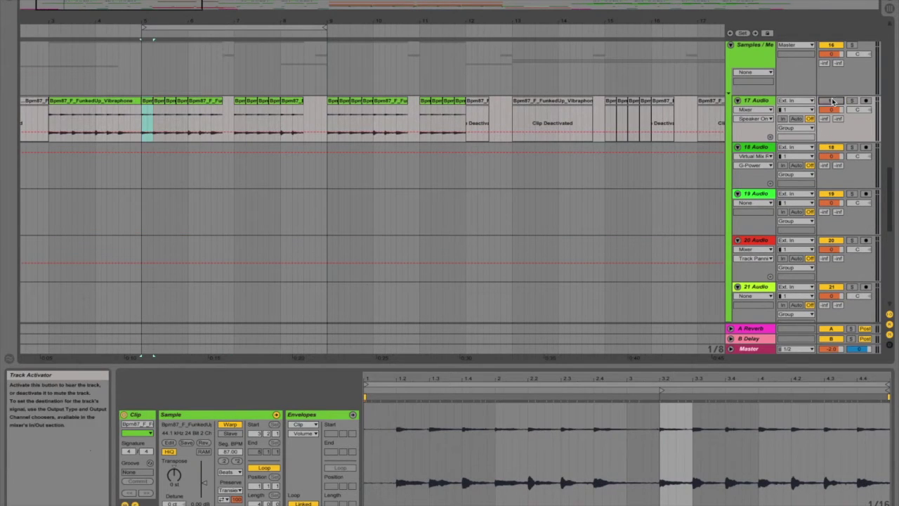
scroll(474, 133, "up", 2)
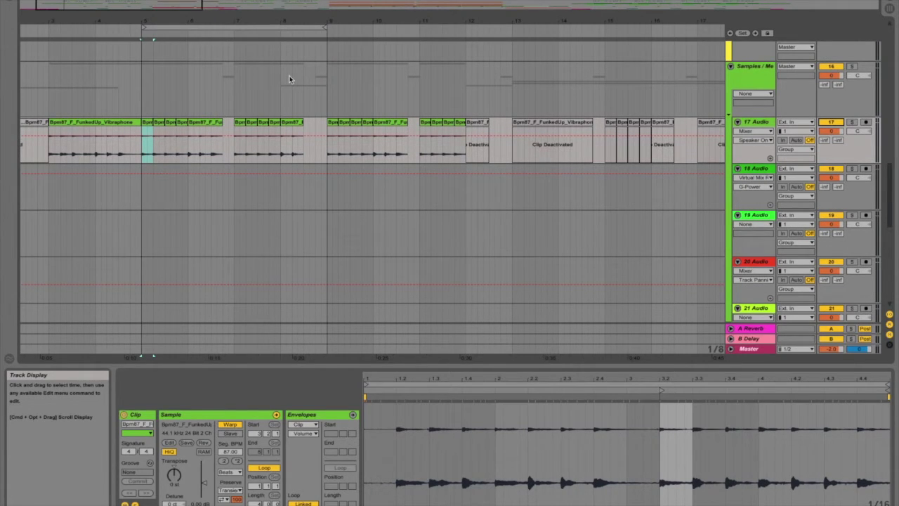
mouse_move(331, 19)
left_mouse_down()
mouse_move(330, 8)
mouse_move(460, 32)
left_mouse_up()
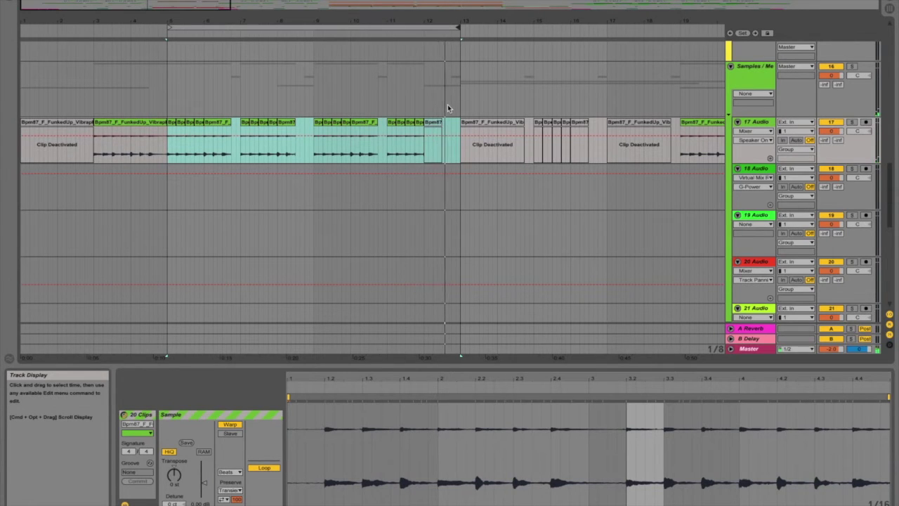
Examine the consecutive FunkedUp Vibraphone chops from bar 5 on track 17, comparing which part of the sample each uses
left_click(171, 124)
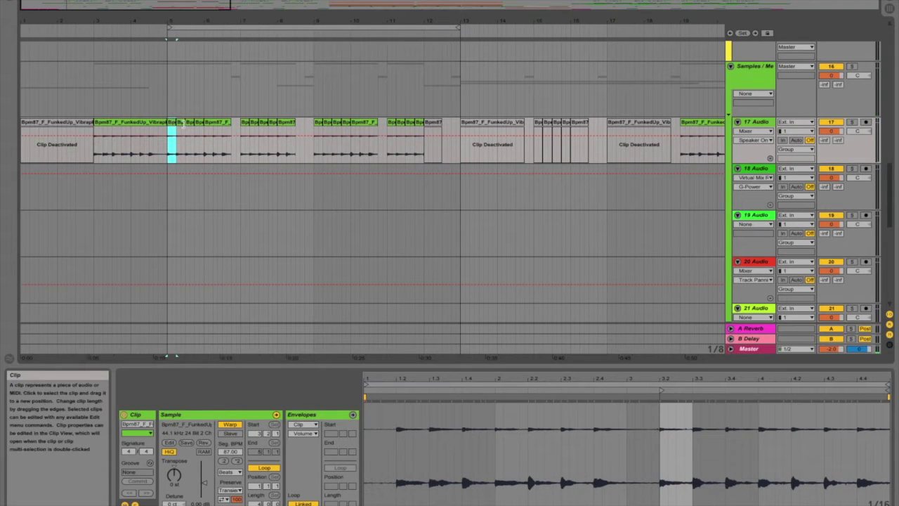
left_click_drag(172, 21, 172, 49)
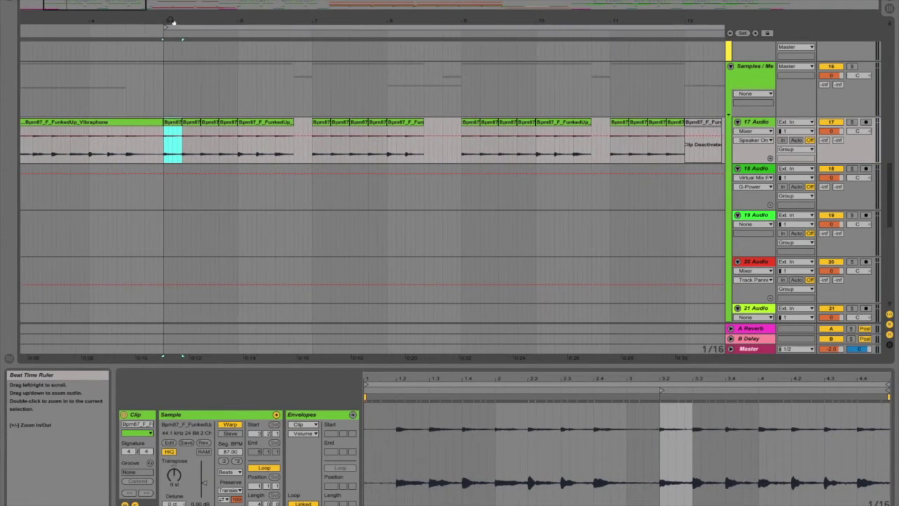
left_click(196, 125)
left_click(215, 125)
left_click(261, 124)
left_click(229, 125)
left_click(209, 125)
left_click(191, 124)
left_click(172, 124)
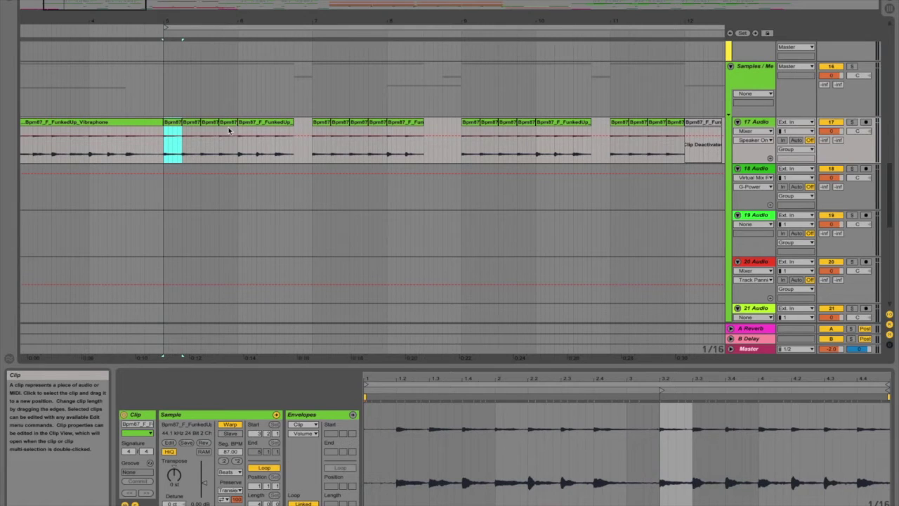
Solo track 26 Audio and play its first GrandDigity Trumpet clip at bar 13
left_click_drag(208, 28, 205, 21)
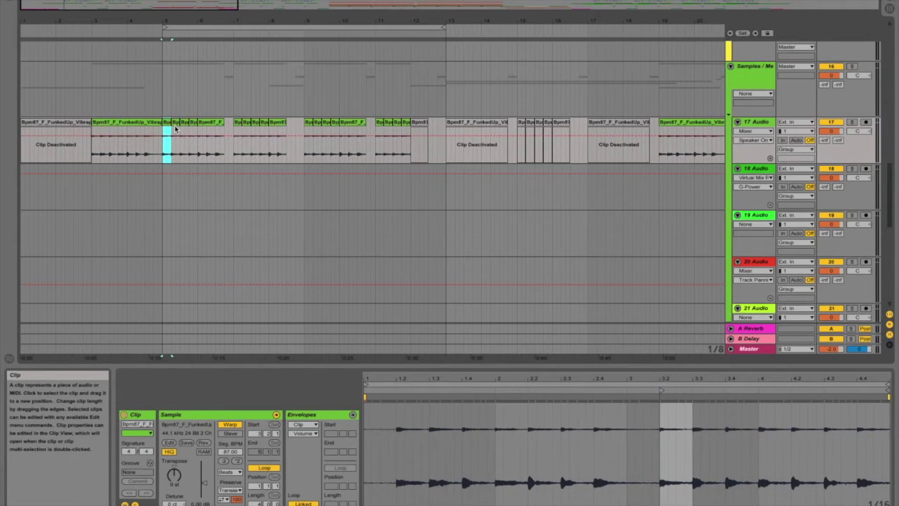
left_click_drag(453, 18, 191, 21)
scroll(264, 157, "down", 5)
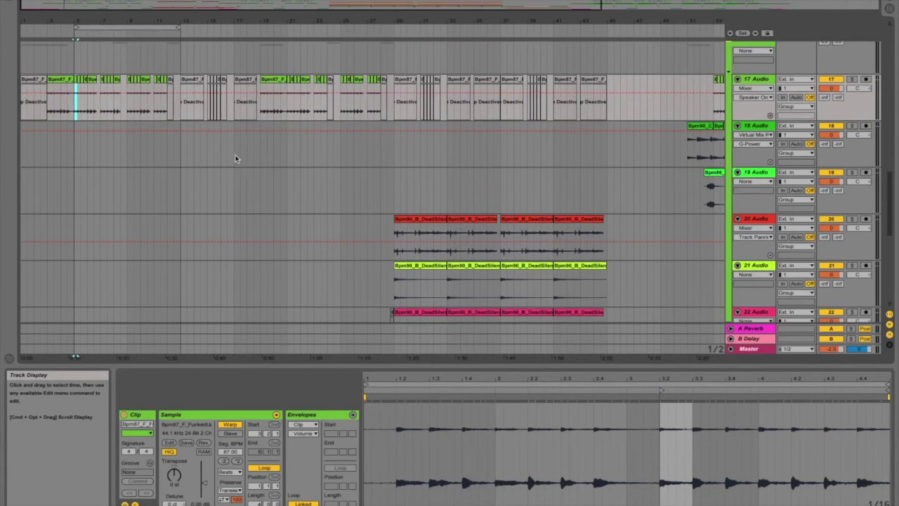
scroll(298, 168, "up", 5)
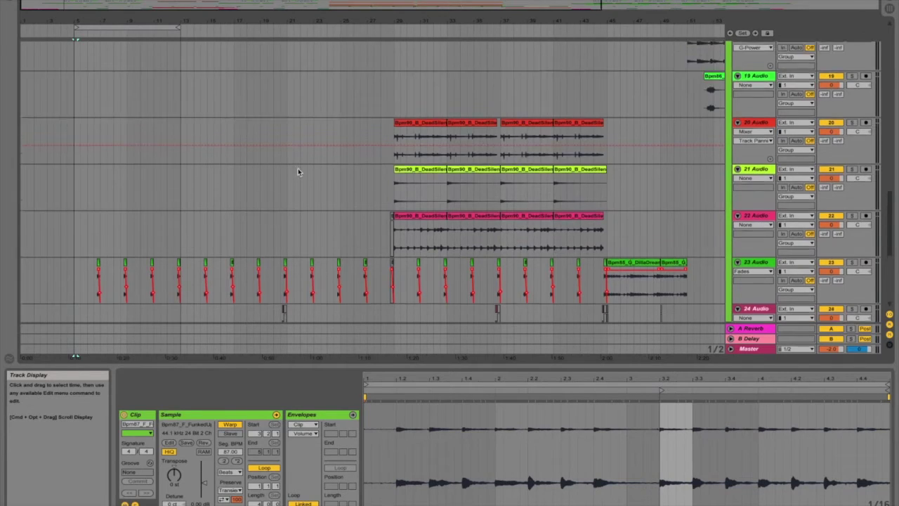
scroll(298, 168, "down", 3)
scroll(298, 168, "down", 8)
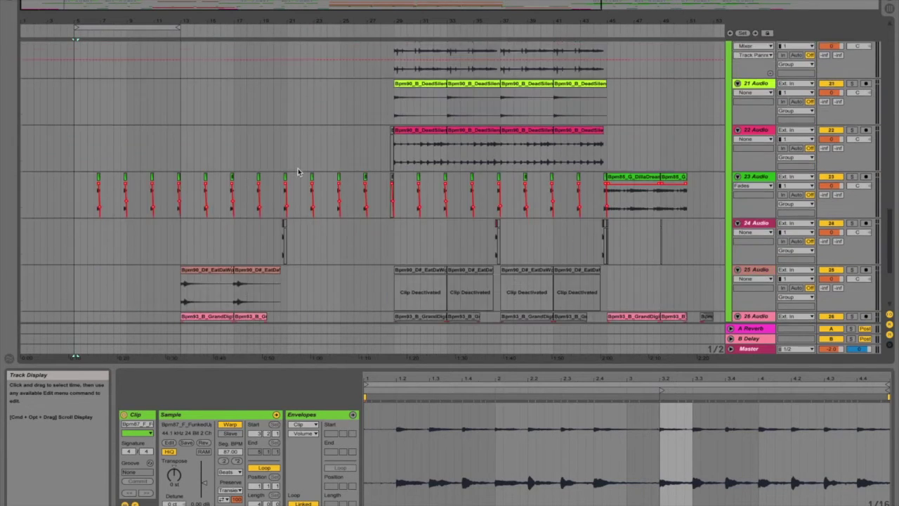
left_click(195, 191)
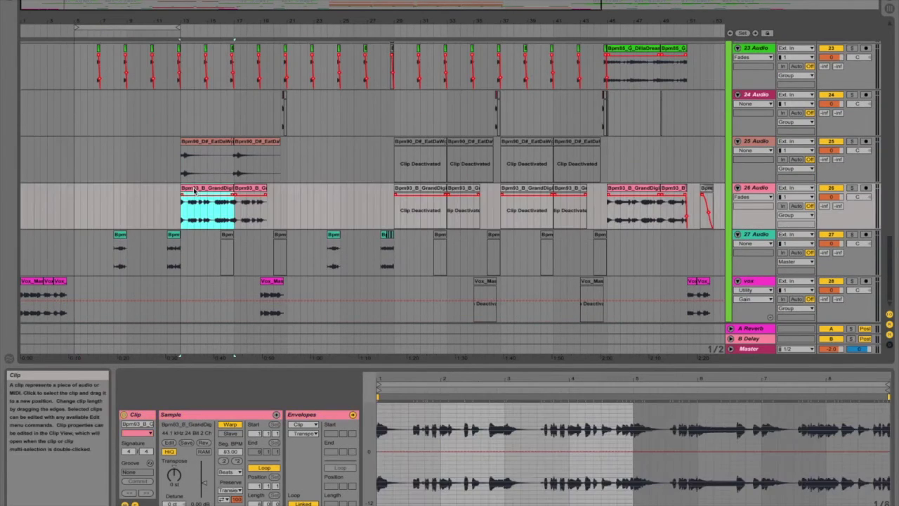
left_click(852, 189)
key("space")
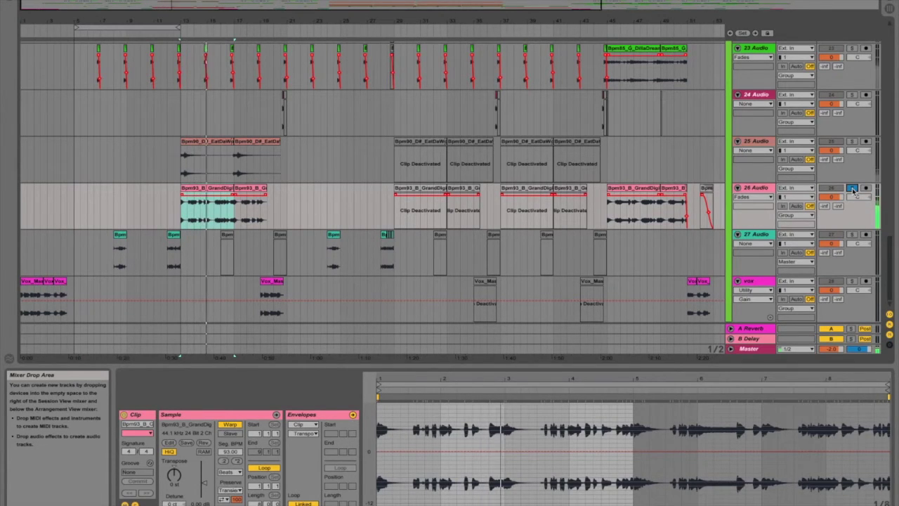
Unsolo track 26, extend the loop to end at bar 21, and reselect the first trumpet clip
scroll(156, 121, "up", 3)
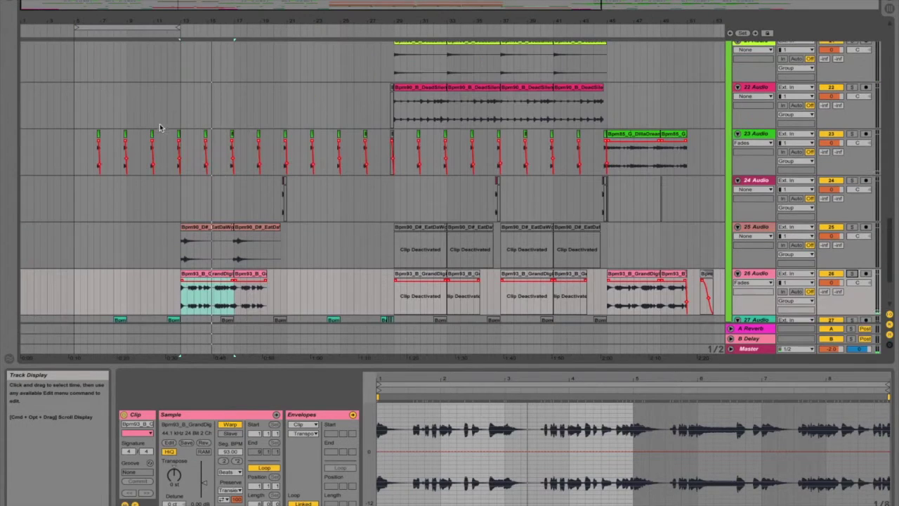
left_click_drag(179, 27, 286, 29)
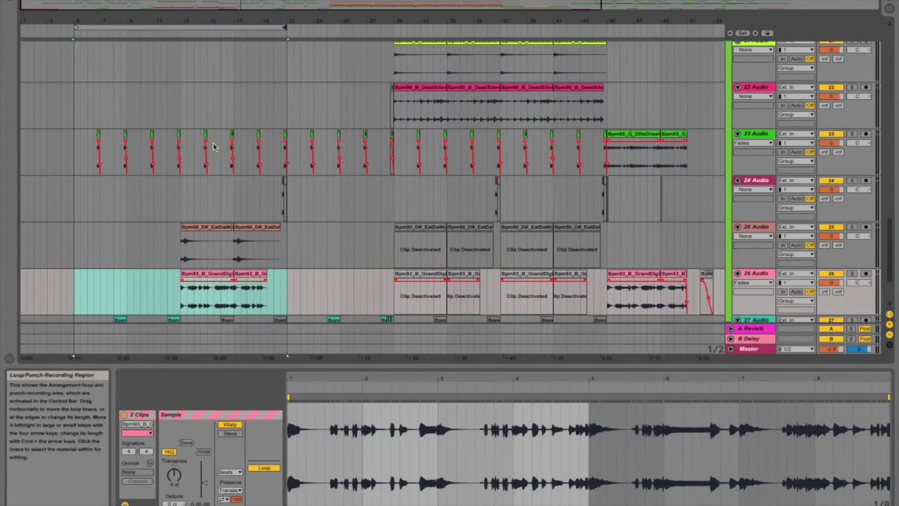
scroll(205, 152, "down", 1)
left_click(204, 246)
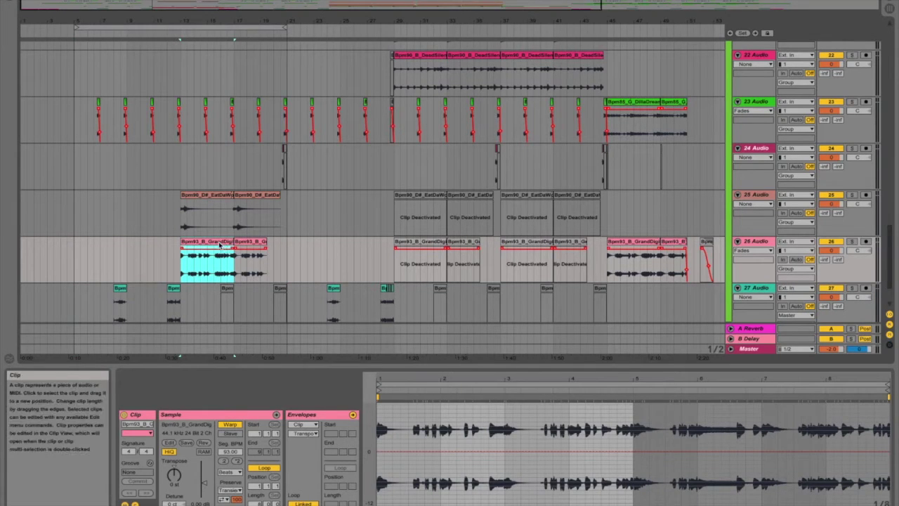
Play the arrangement from bar 5 through the looped section ending at bar 21 with all the layers active
left_click_drag(105, 21, 181, 56)
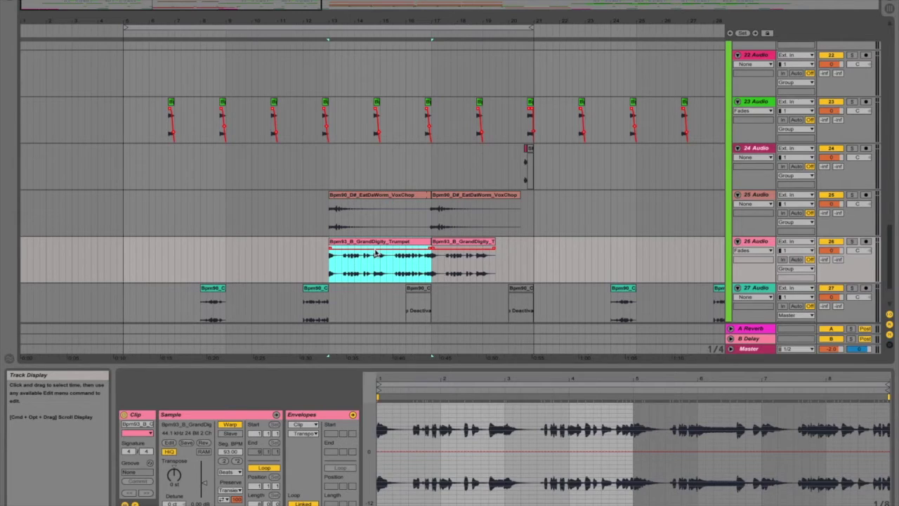
left_click(307, 33)
key("ctrl+a")
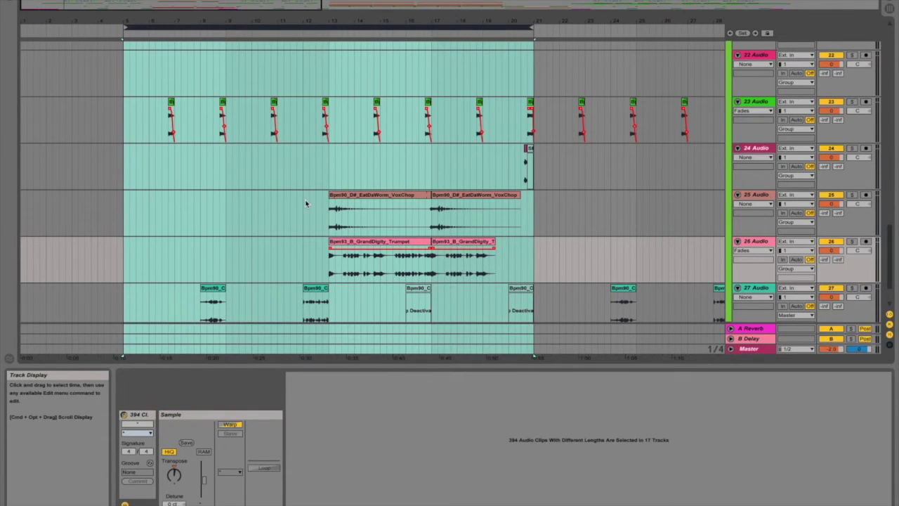
scroll(306, 205, "down", 1)
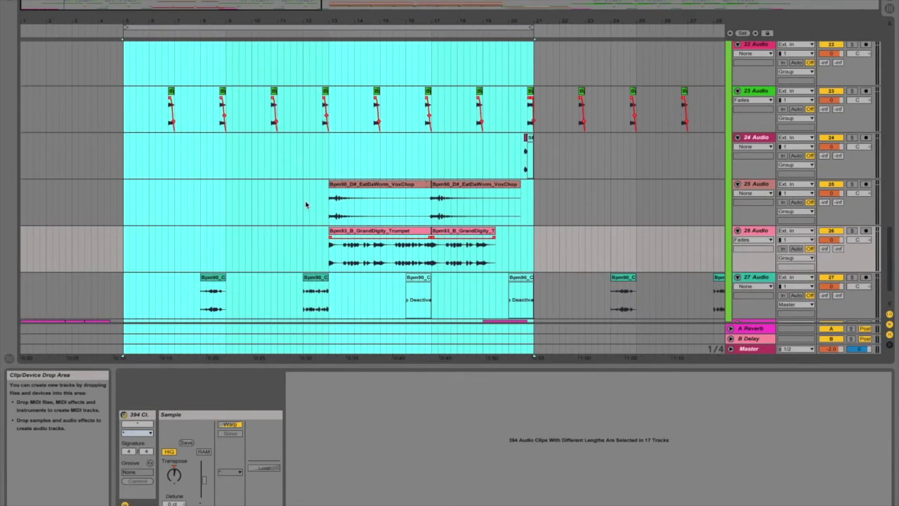
left_click(347, 231)
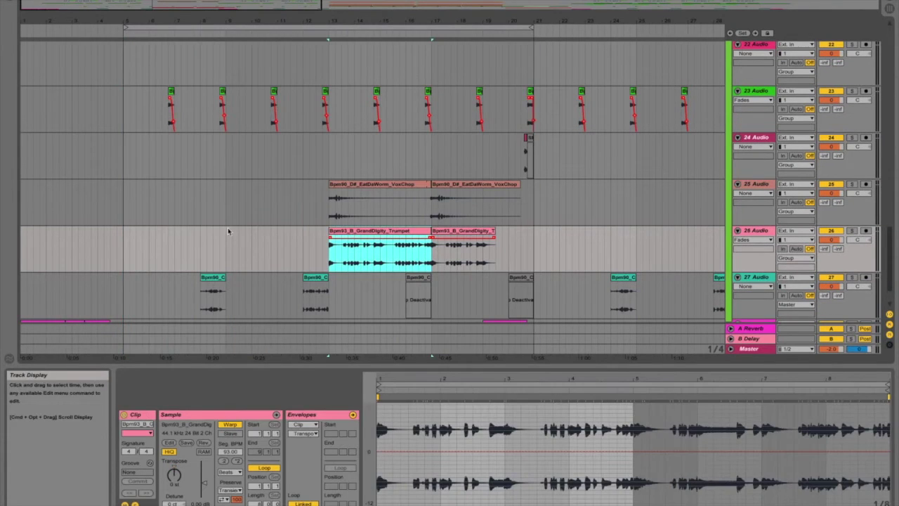
left_click(123, 235)
key("space")
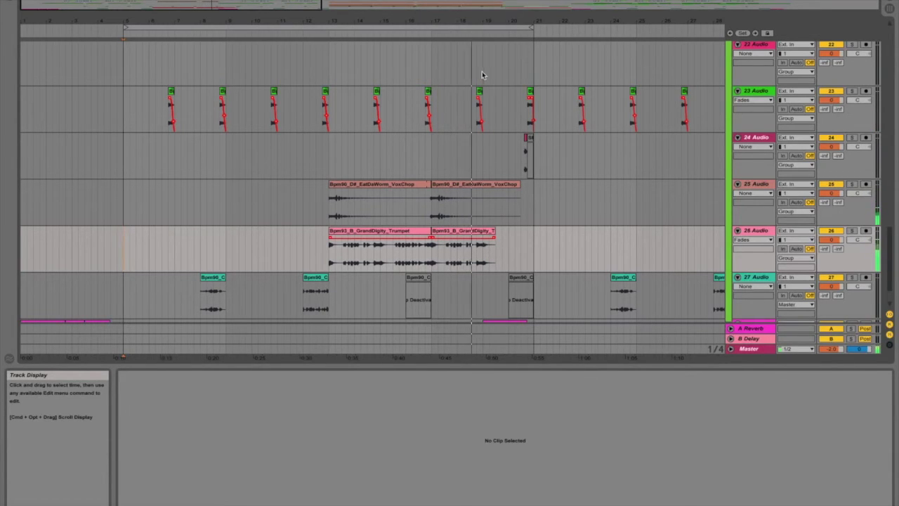
Set the playback position at bar 29 and examine the drum, bass and sample layers used in the section starting there
left_click_drag(504, 26, 356, 25)
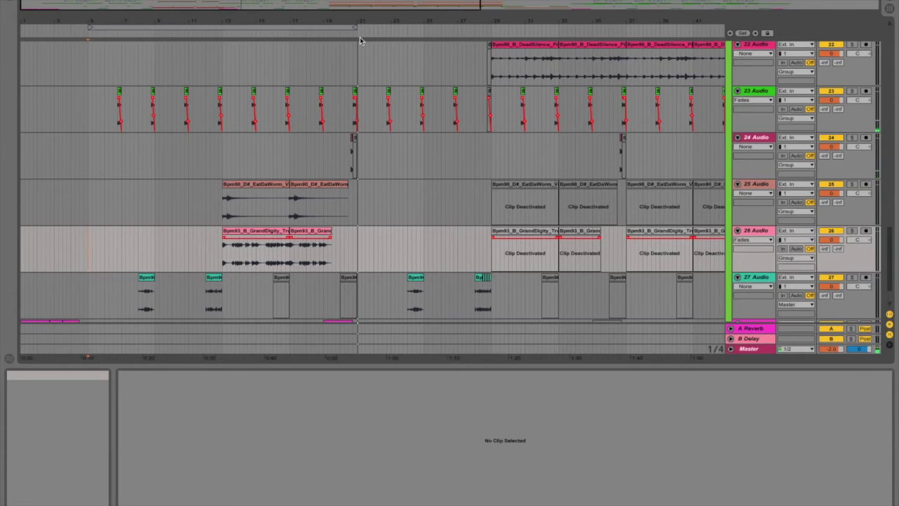
left_click_drag(424, 21, 425, 4)
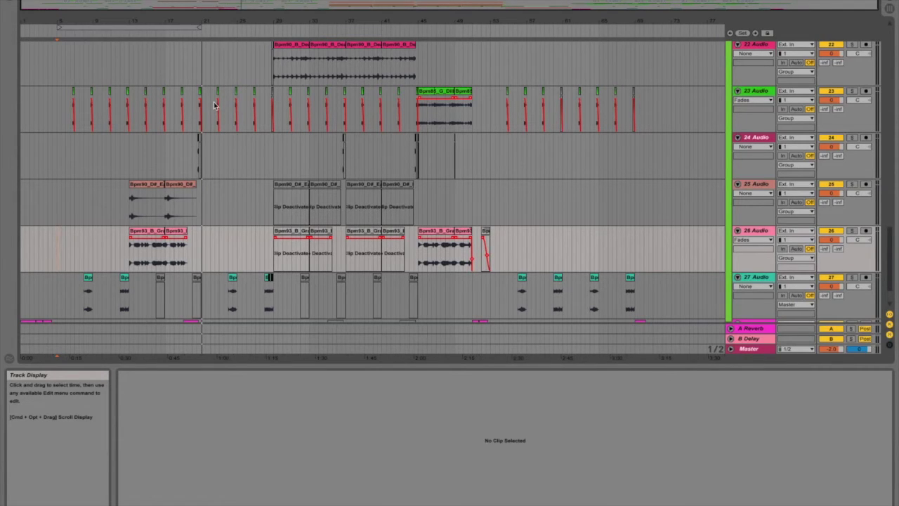
left_click(274, 144)
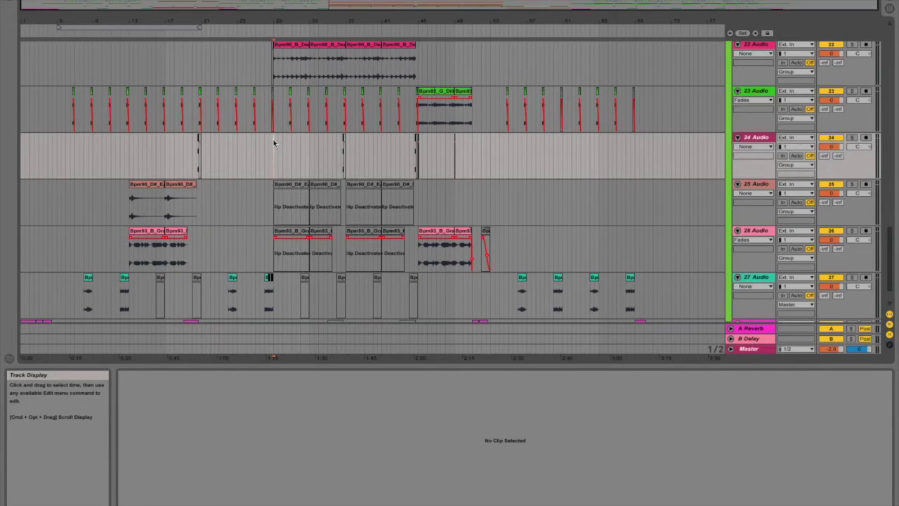
scroll(274, 144, "up", 3)
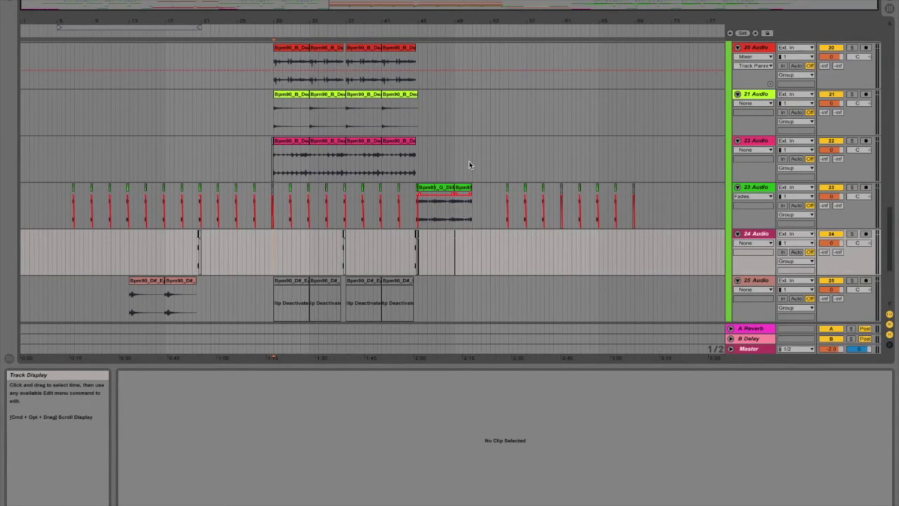
scroll(469, 165, "up", 8)
scroll(469, 164, "up", 7)
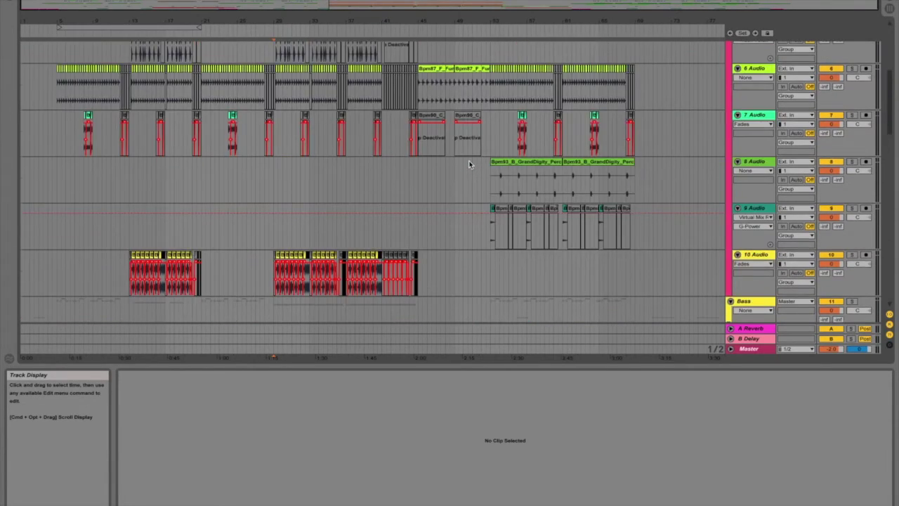
scroll(470, 165, "up", 4)
scroll(467, 165, "down", 15)
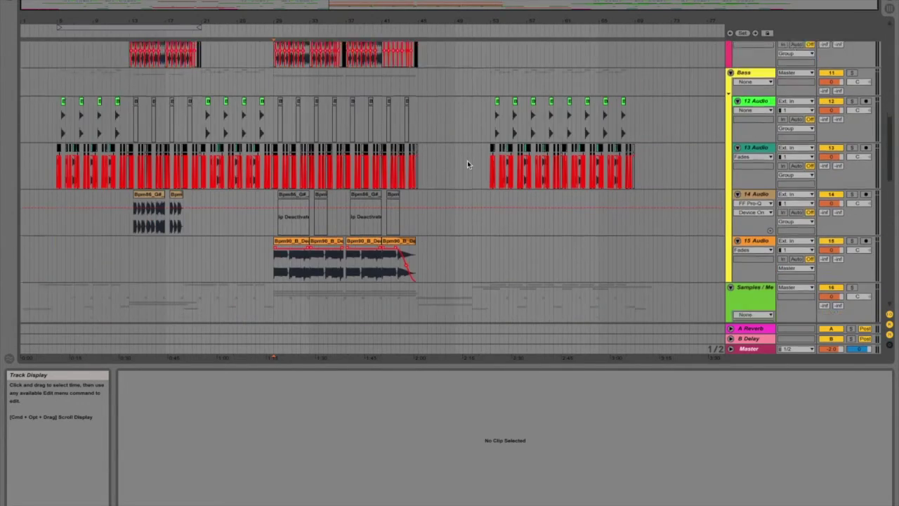
scroll(467, 164, "down", 2)
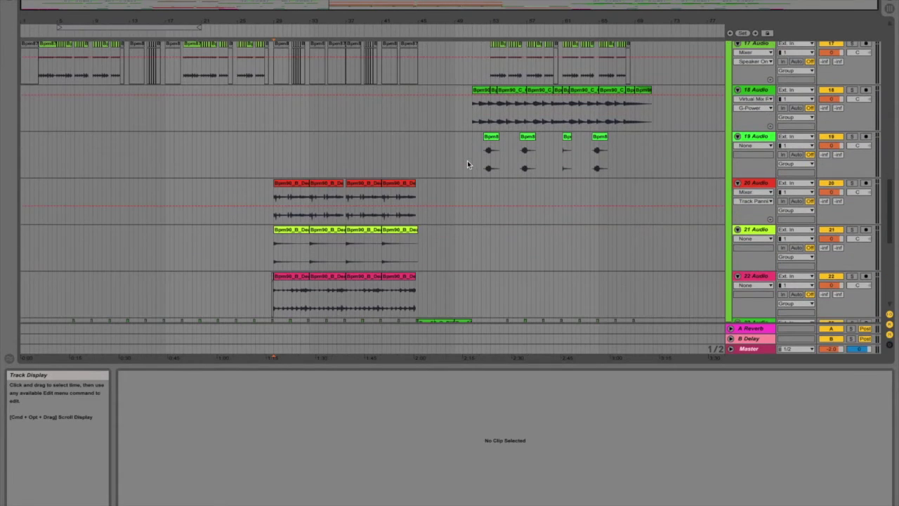
Select the DillaDreamz VintageChop clip at bar 45 on track 23, play it soloed, and unsolo the track
left_click(418, 113)
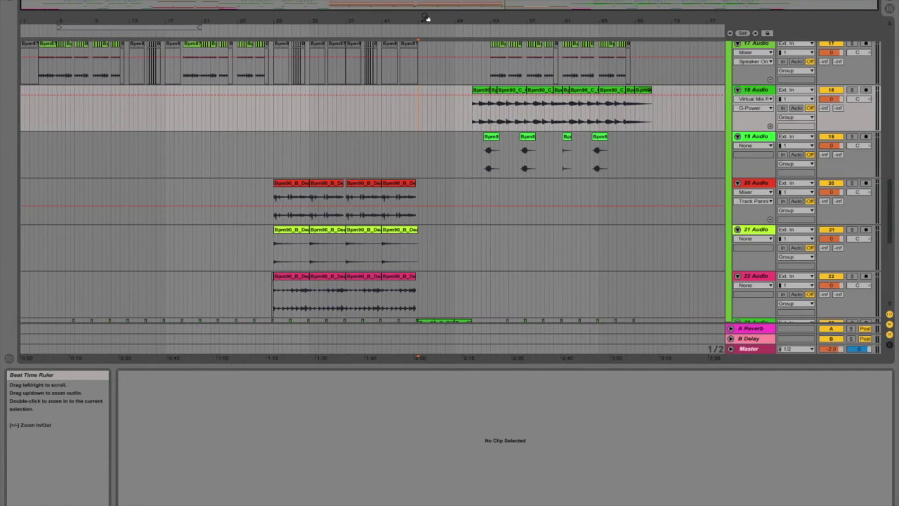
left_click_drag(445, 20, 445, 44)
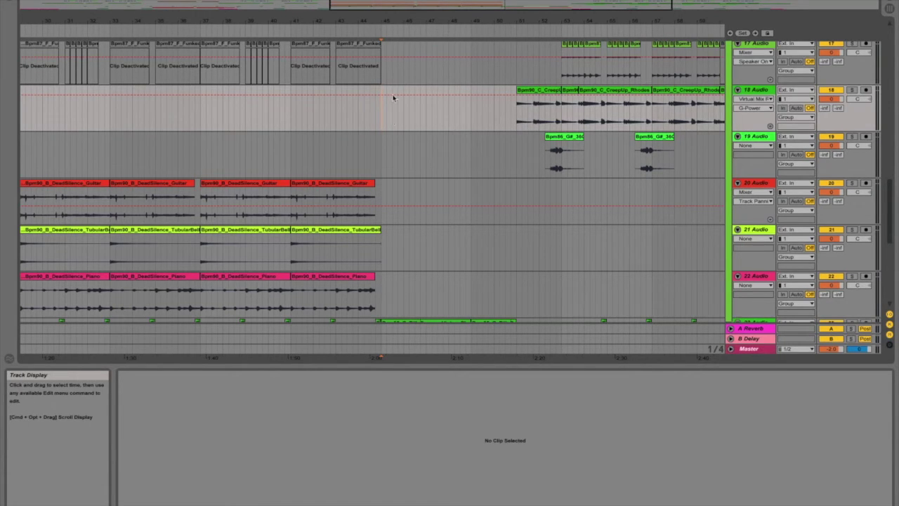
scroll(395, 123, "down", 10)
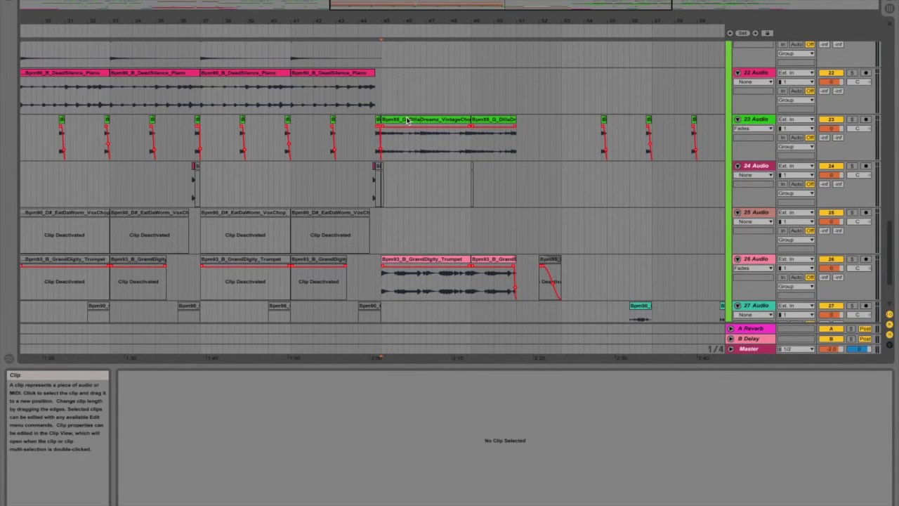
left_click(411, 121)
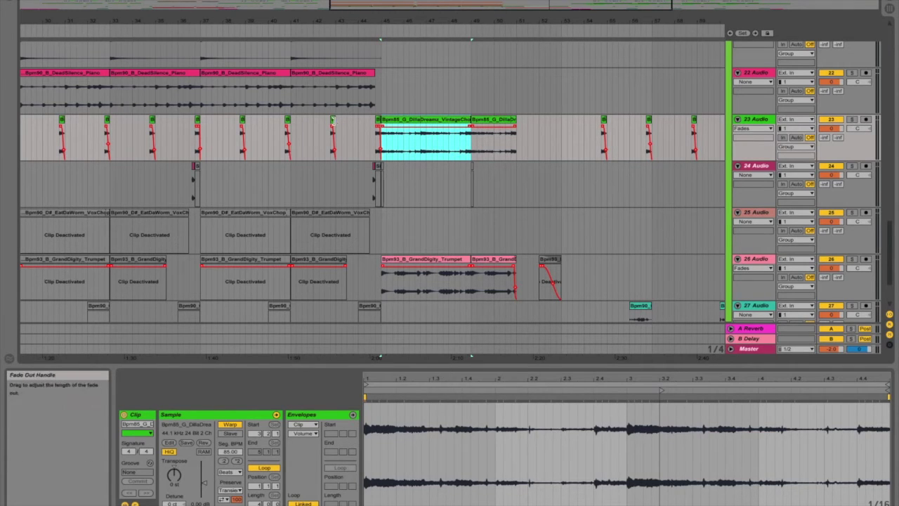
left_click(852, 120)
key("space")
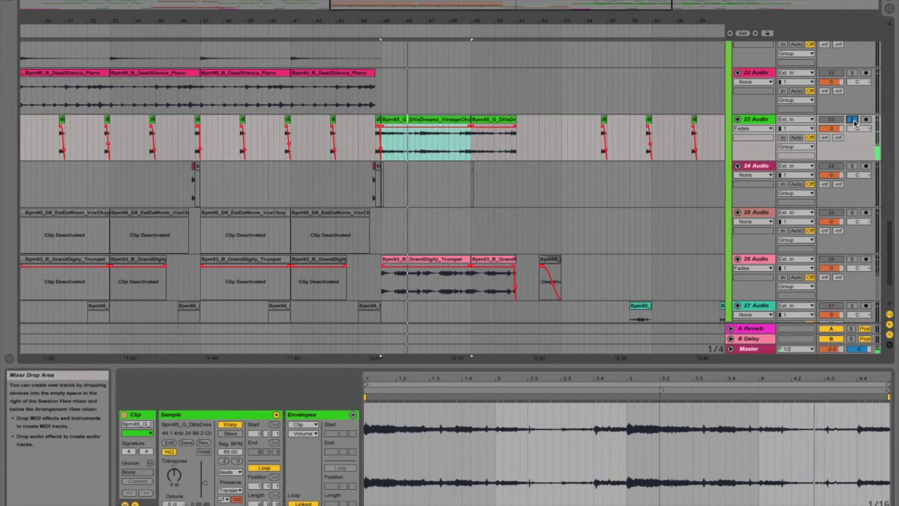
left_click(852, 120)
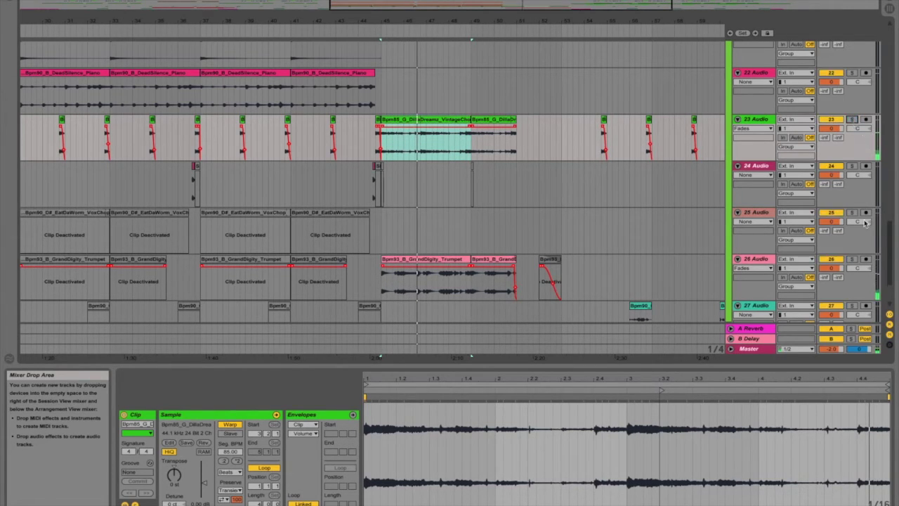
Solo track 26 Audio and play its GrandDigity Trumpet clip at bar 45
left_click(852, 259)
left_click(433, 260)
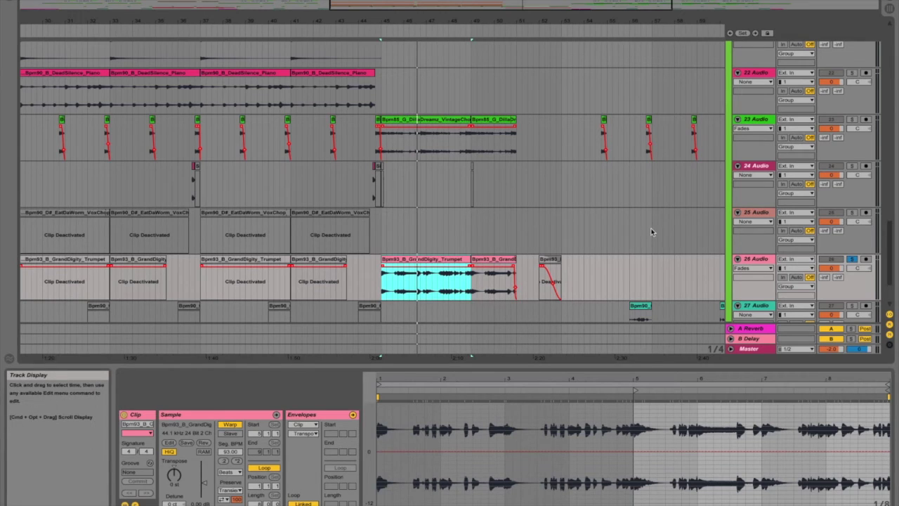
key("space")
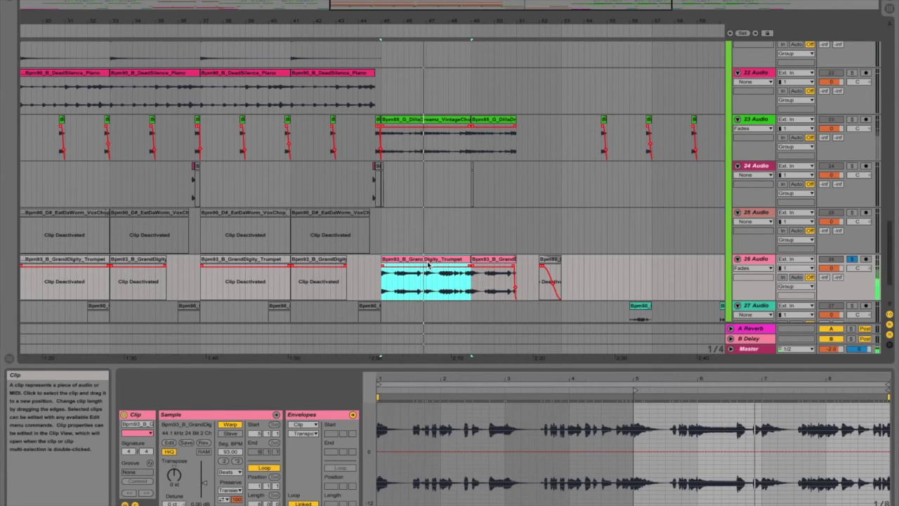
Solo track 23 together with track 26 to hear the vintage chop and trumpet layered, and unsolo both after stopping playback
left_click(852, 120)
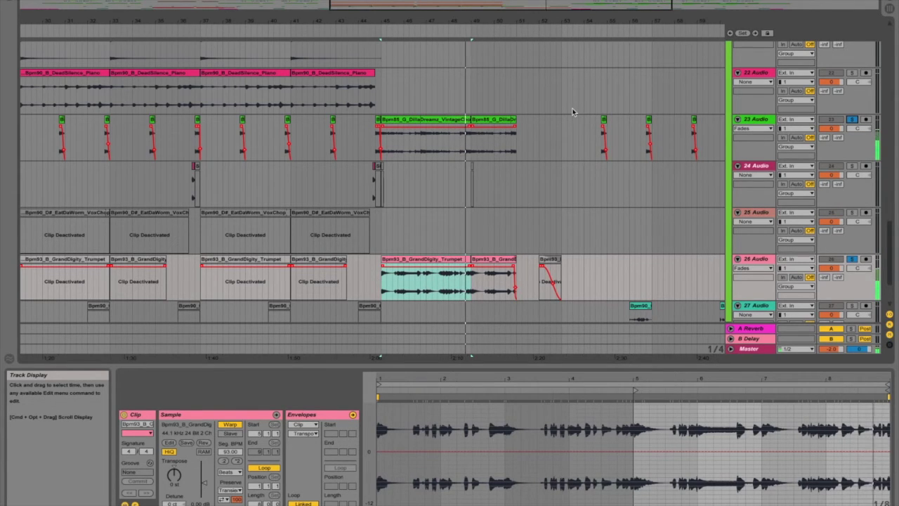
key("space")
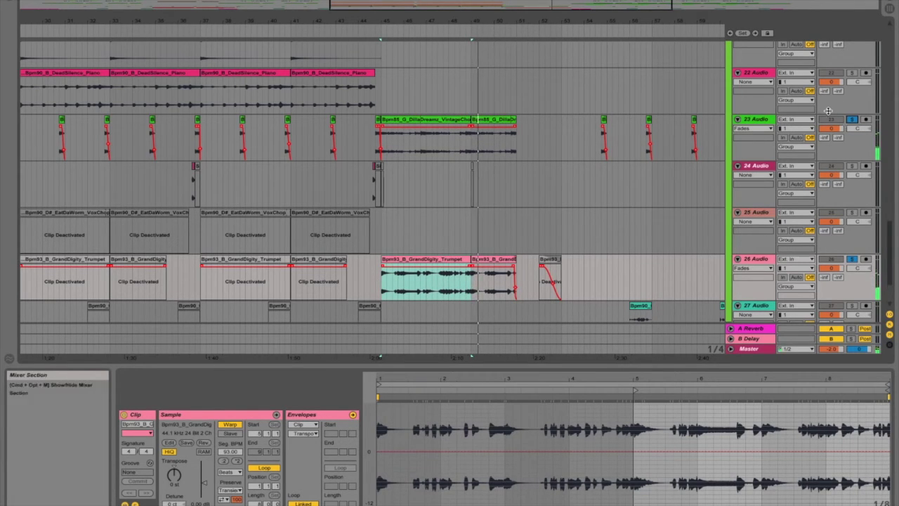
left_click(850, 119)
Select the longer FunkedUp Vibraphone chop at bar 54 on track 17 and play it with the track soloed
left_click_drag(527, 21, 408, 20)
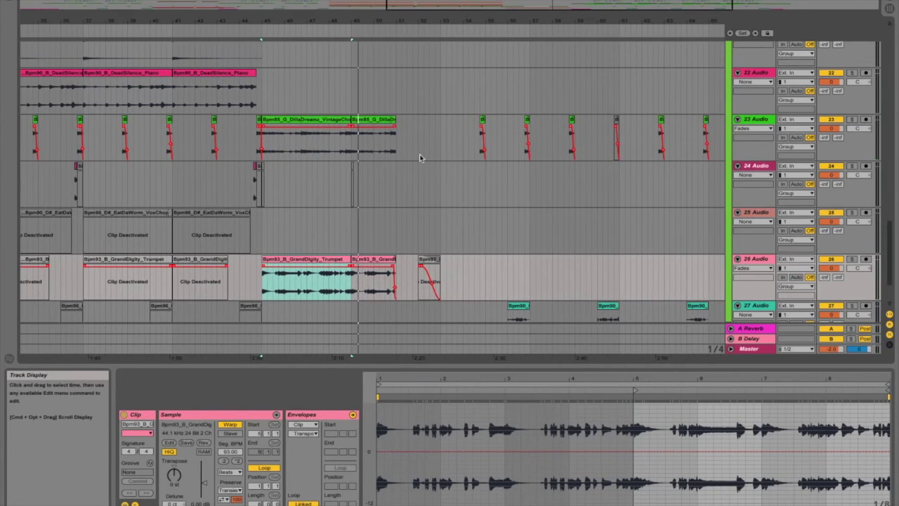
scroll(420, 153, "up", 8)
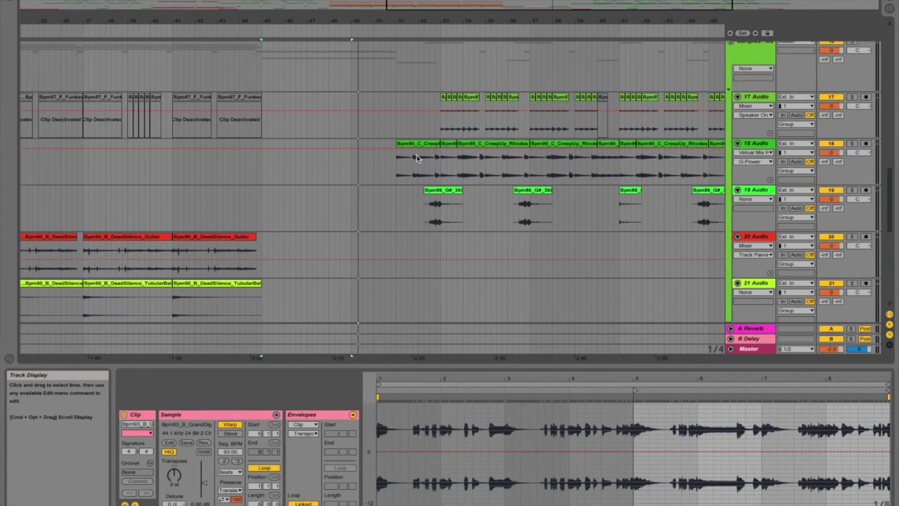
scroll(412, 156, "up", 3)
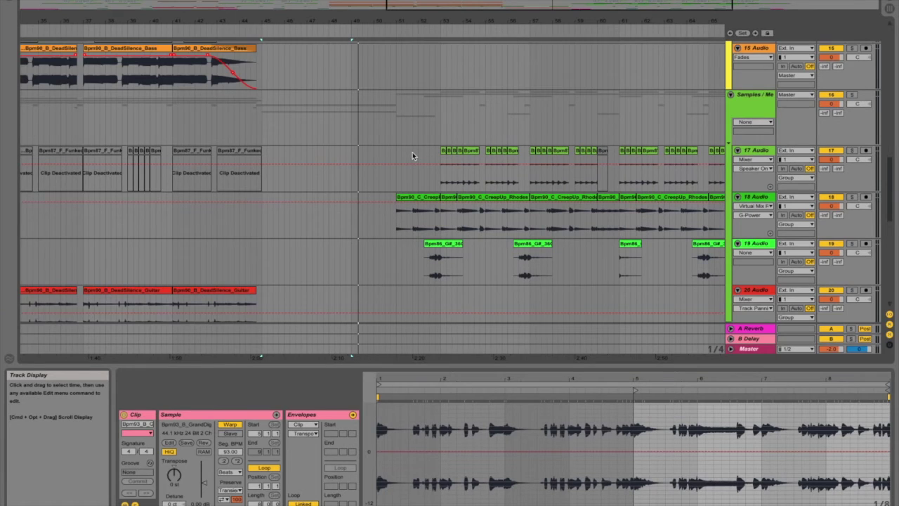
scroll(412, 152, "down", 1)
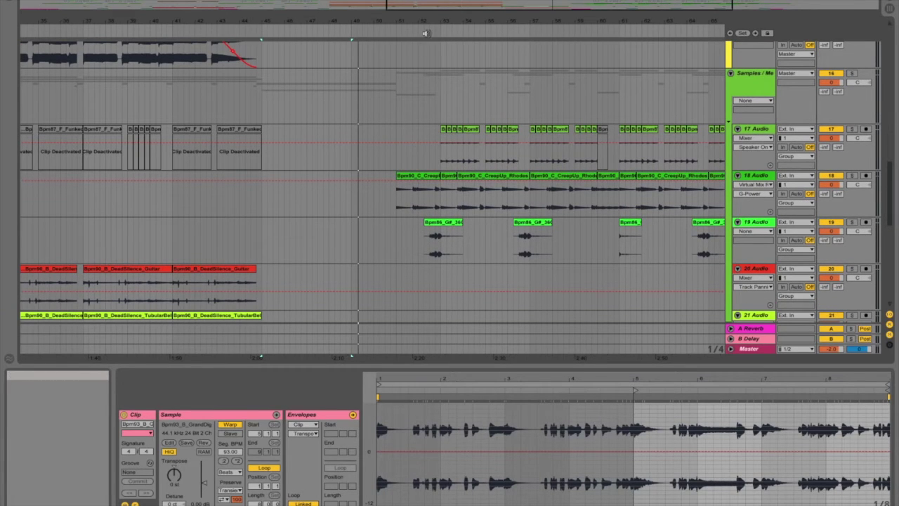
left_click_drag(96, 357, 98, 421)
left_click(433, 131)
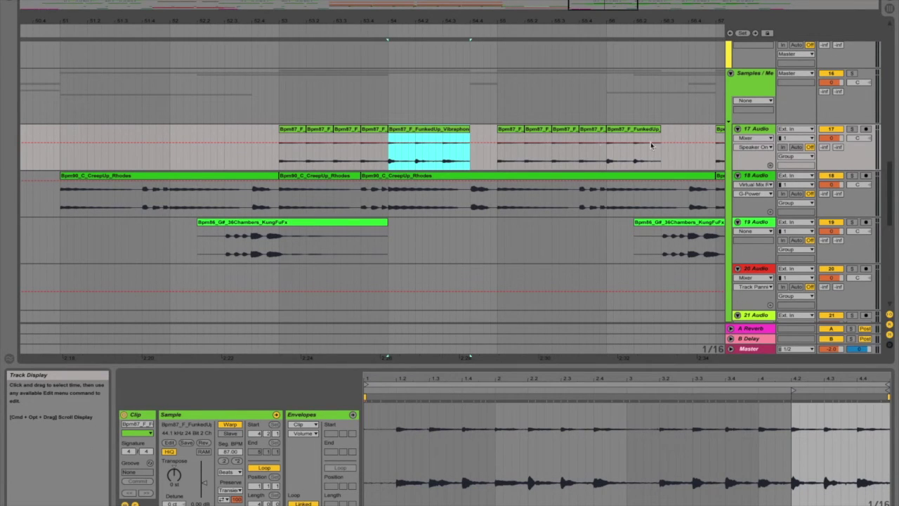
left_click(852, 129)
key("space")
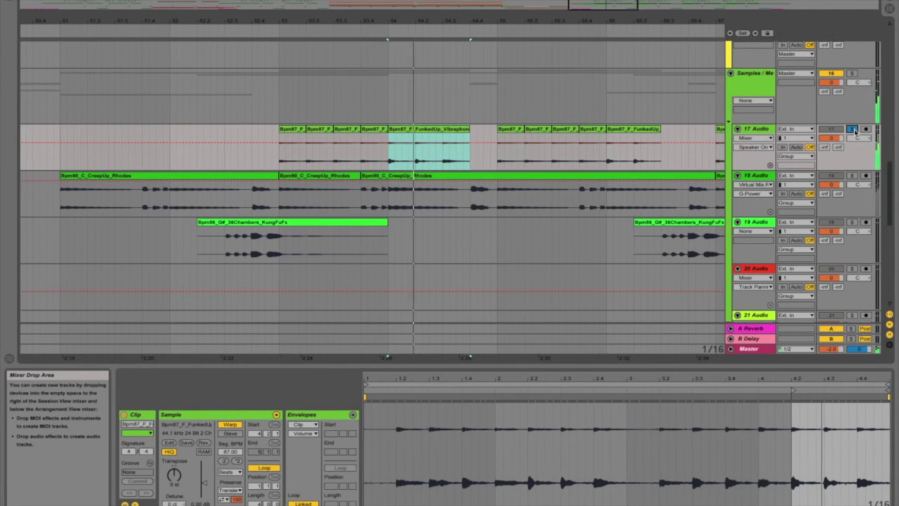
Solo tracks 17 and 18 together and play the vibraphone chops layered with the CreepUp Rhodes from bar 53
left_click(293, 131)
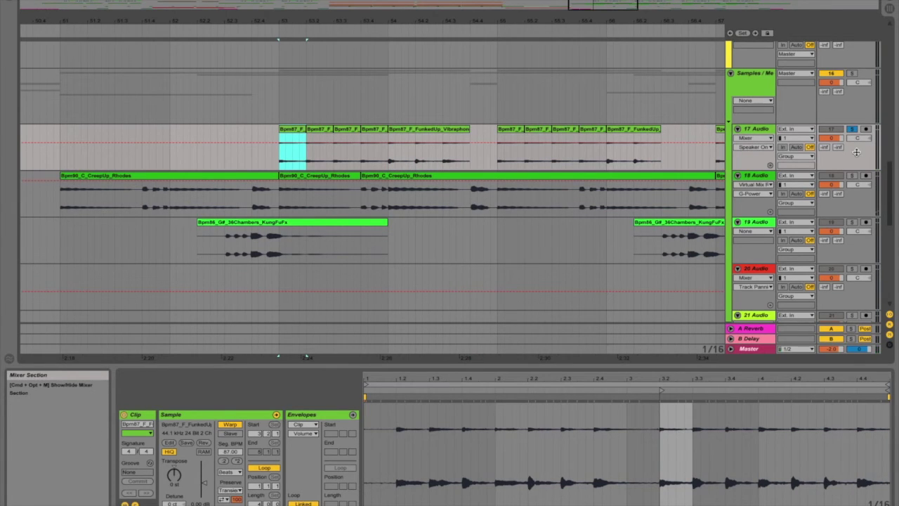
left_click(852, 176)
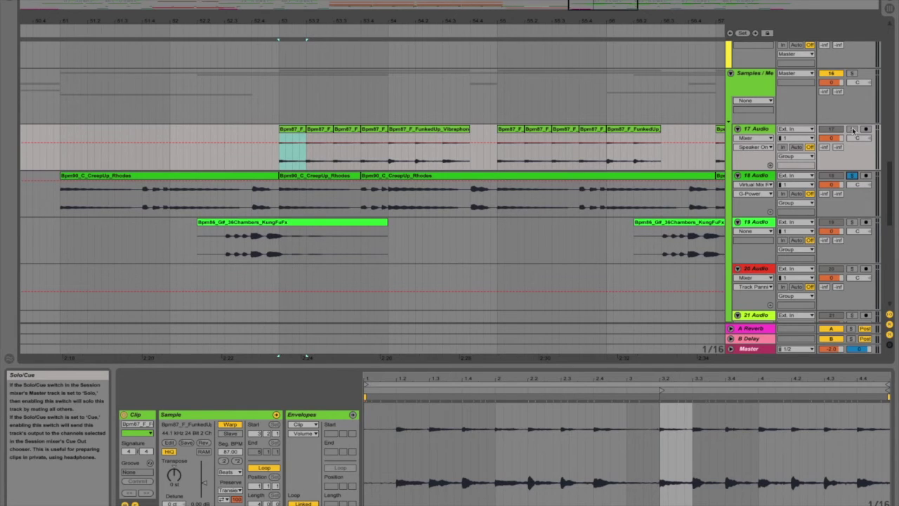
left_click_drag(368, 18, 367, 2)
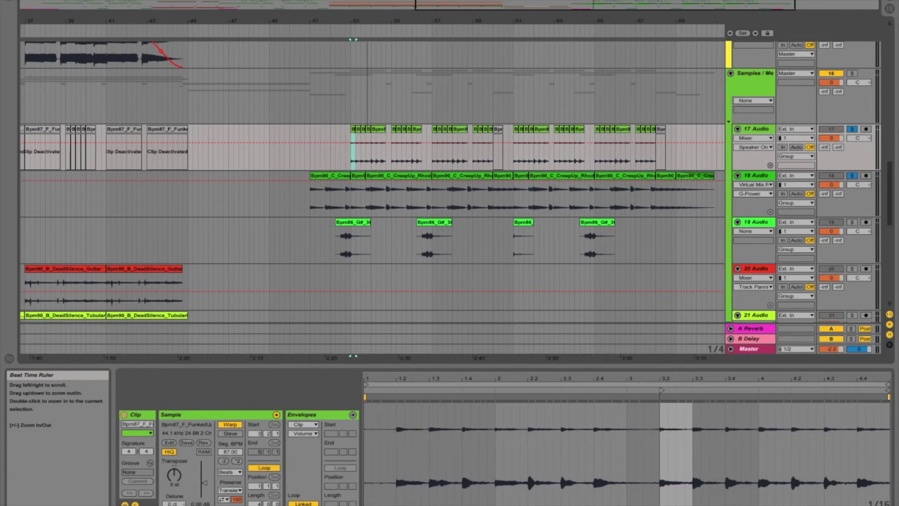
left_click_drag(370, 17, 327, 19)
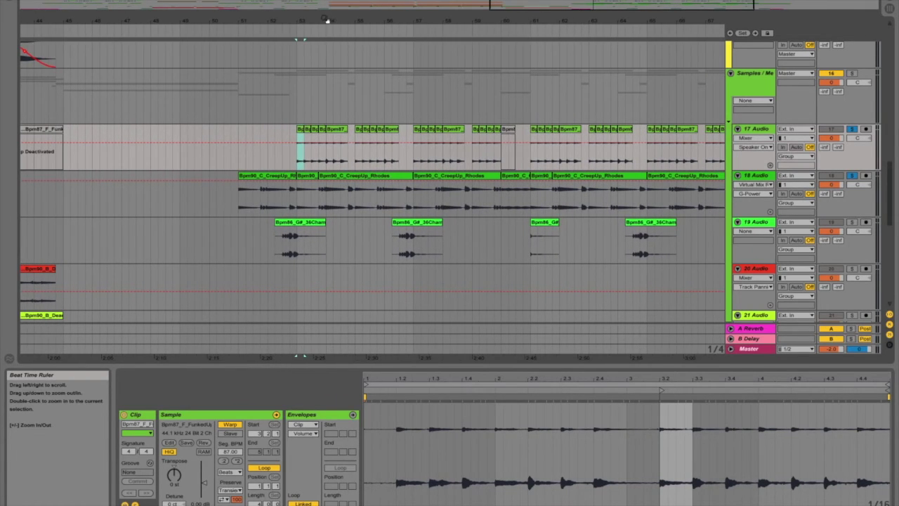
key("space")
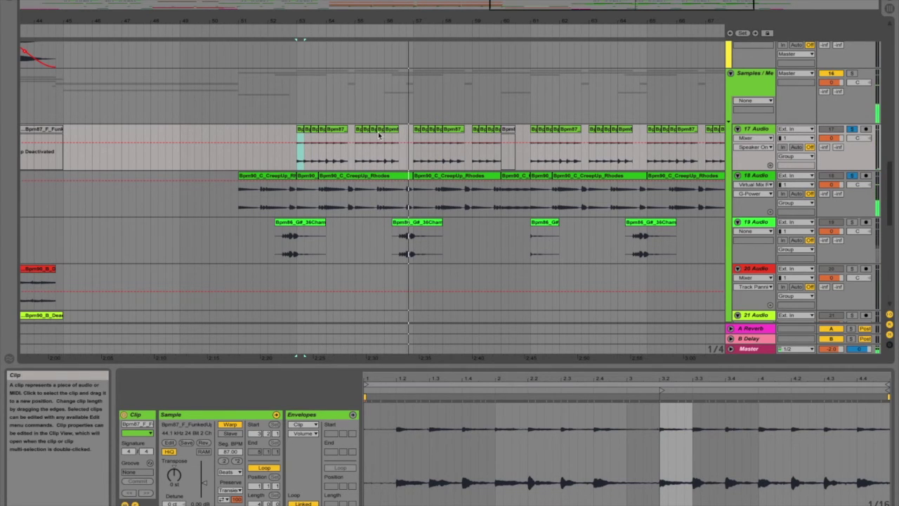
Select the CreepUp Rhodes clip starting just before bar 54 on track 18 and check its transpose setting
left_click(362, 178)
left_click(361, 179)
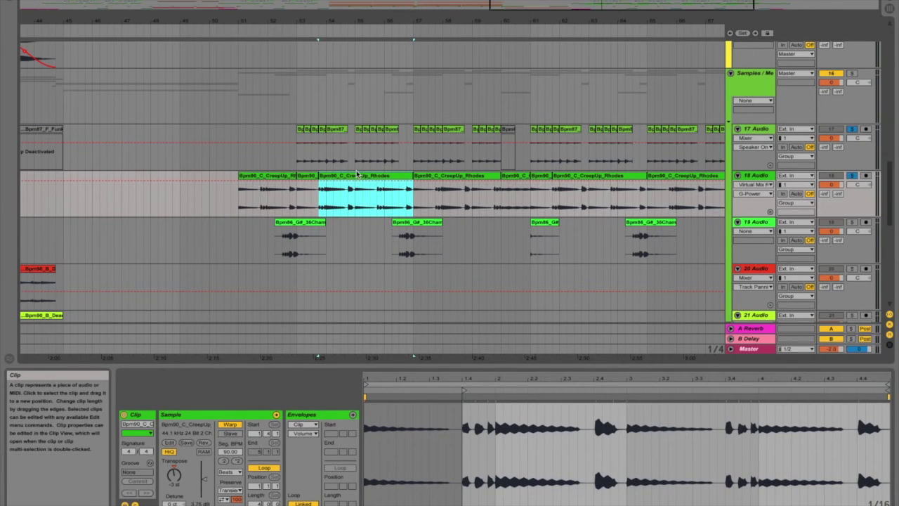
left_click(176, 478)
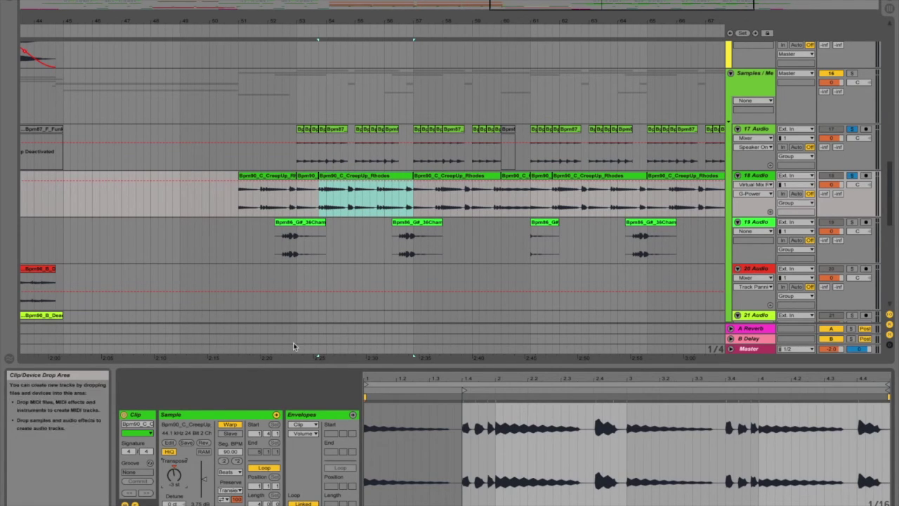
Turn off solo on the vibraphone and Rhodes tracks 17 and 18
left_click_drag(381, 21, 401, 26)
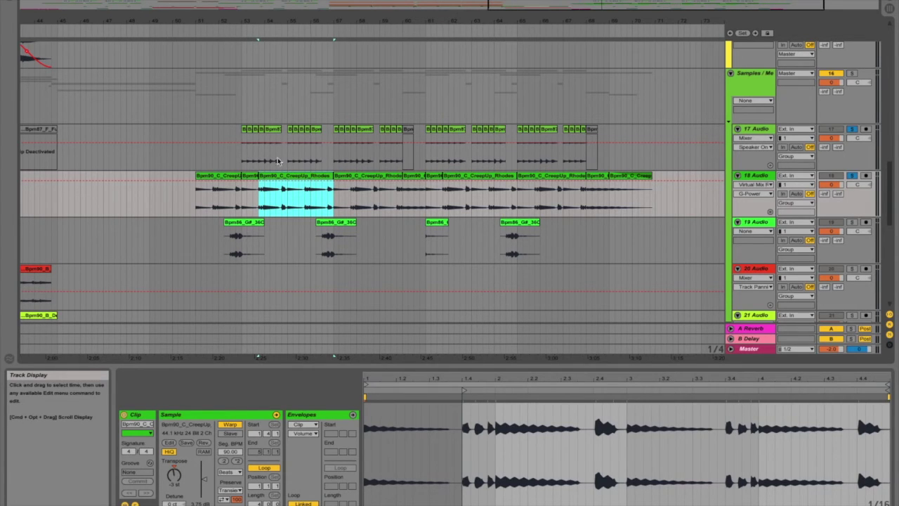
scroll(257, 159, "down", 2)
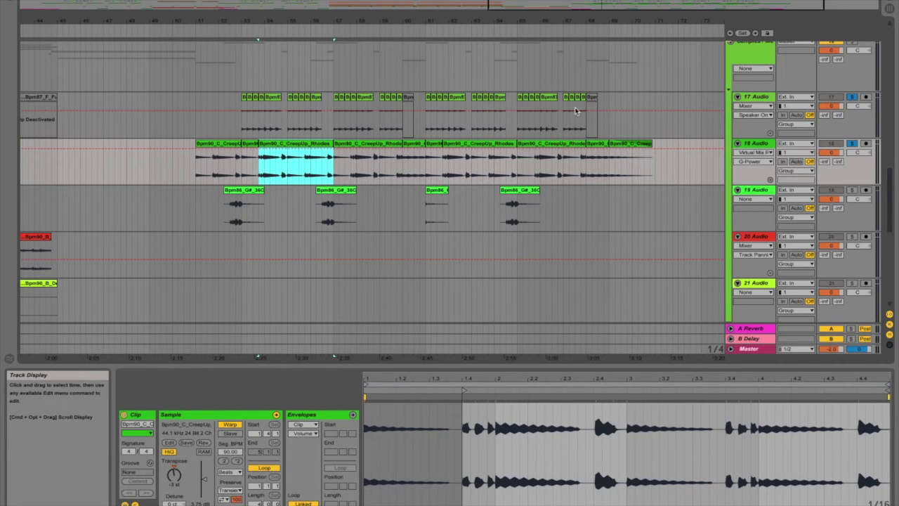
left_click(852, 143)
Select the first vocal clip at the start of the vox track and look over the opening vocal clips
left_click_drag(360, 20, 536, 3)
scroll(496, 182, "down", 8)
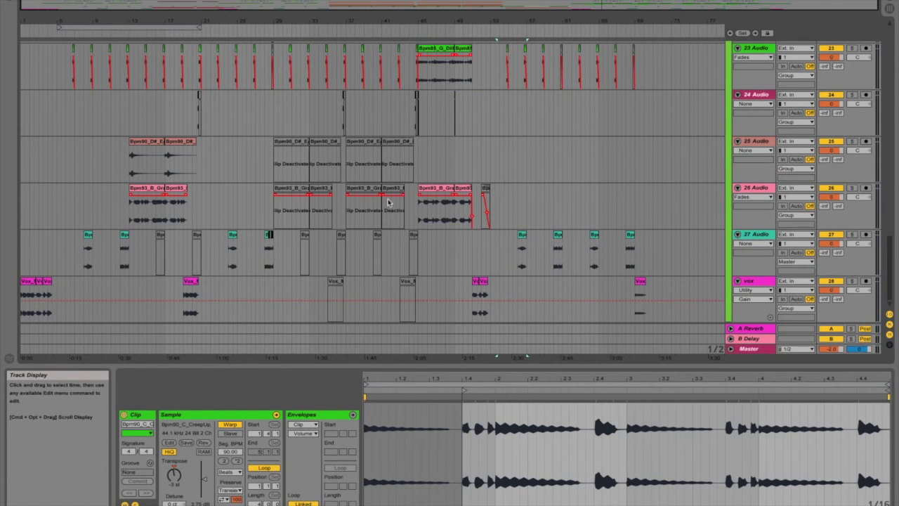
left_click(27, 281)
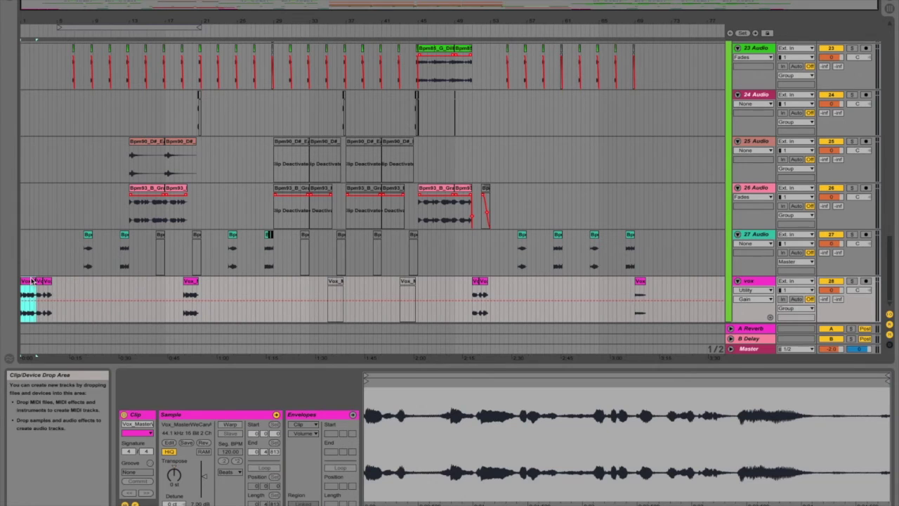
left_click_drag(26, 19, 64, 39)
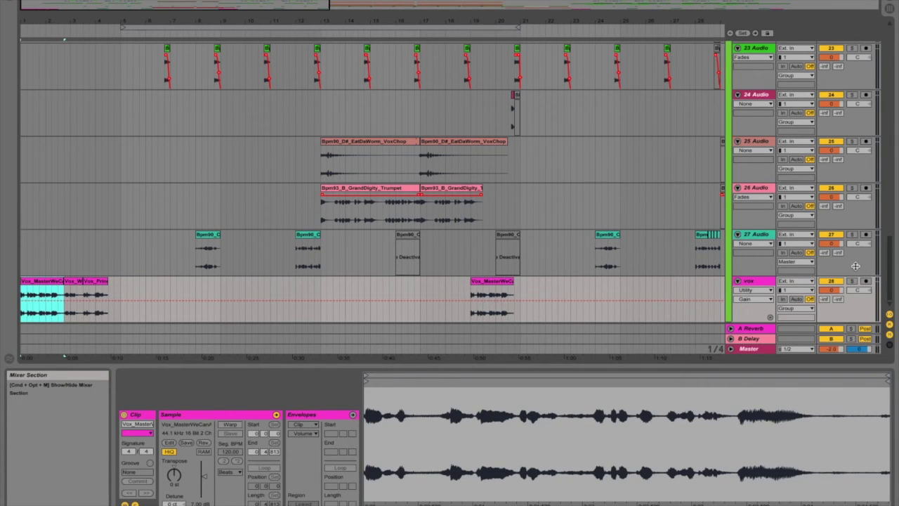
left_click_drag(384, 26, 155, 20)
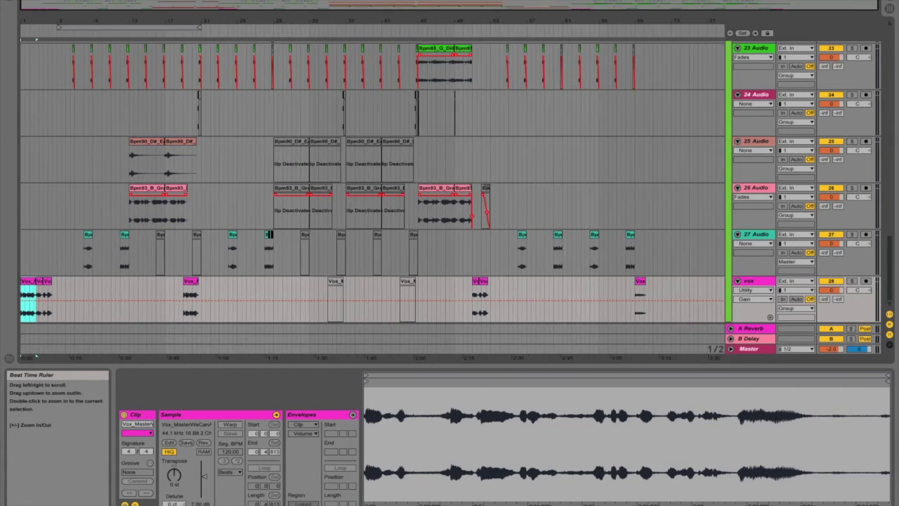
Select the vocal clips at bars 19, 51 and 69, and return to the first one to play it with the vox track soloed
left_click(191, 290)
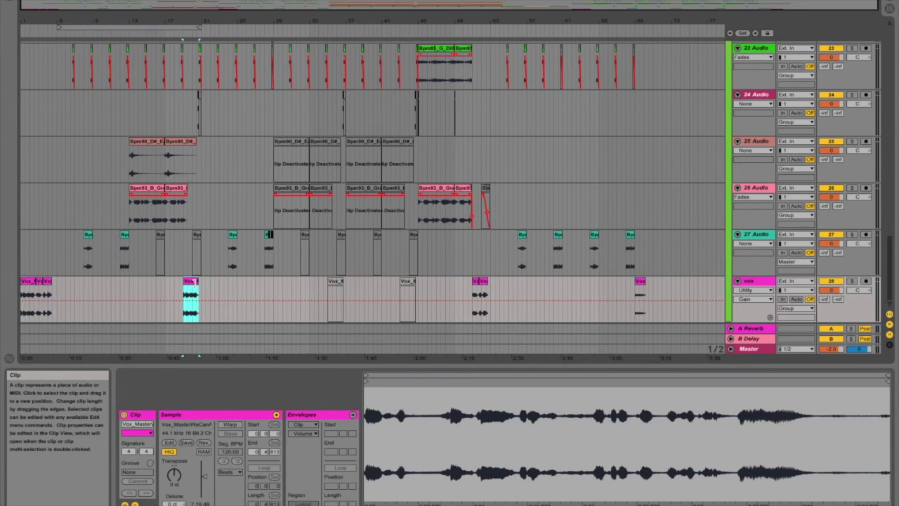
left_click(477, 290)
left_click(640, 287)
left_click(28, 288)
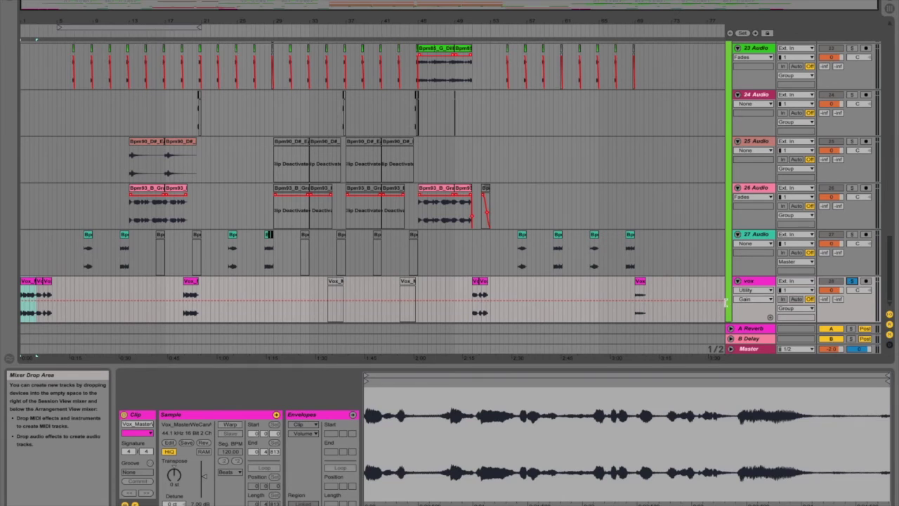
Unsolo the vox track and play the vocal clips at bars 19 and 51 within the full mix
left_click(852, 281)
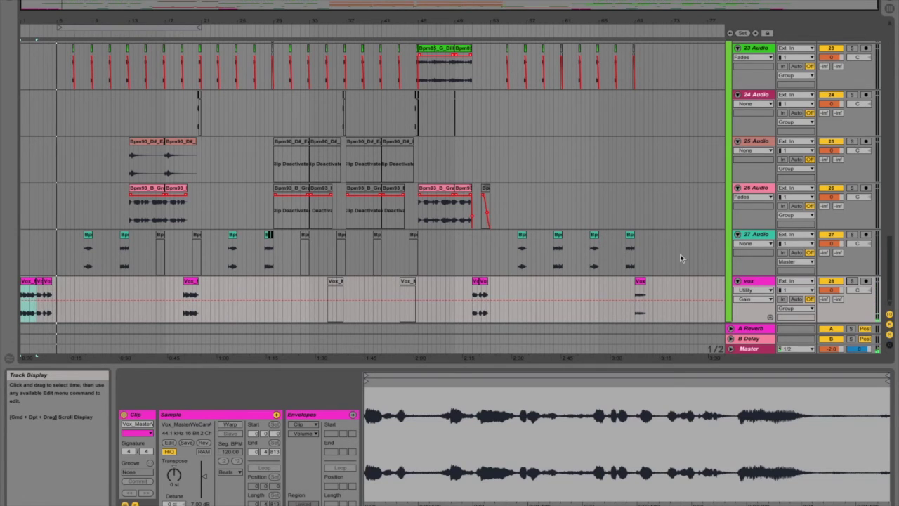
left_click(187, 291)
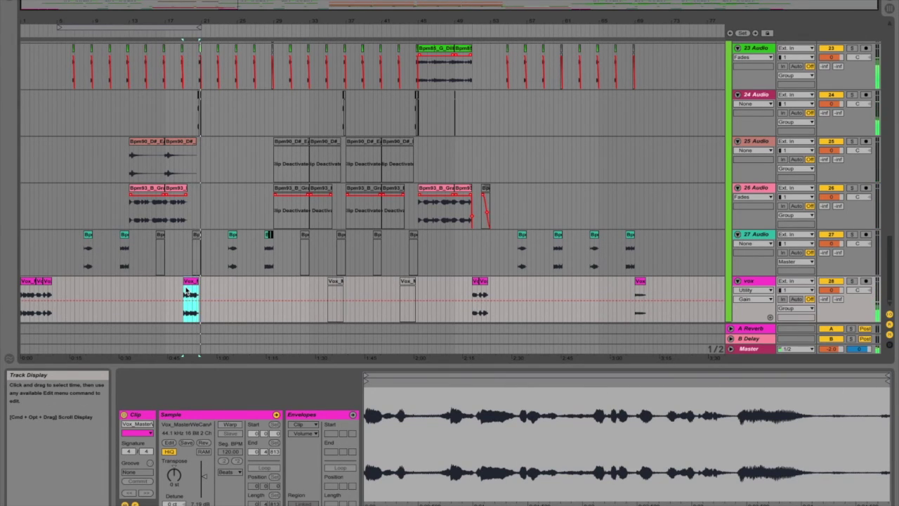
left_click(477, 282)
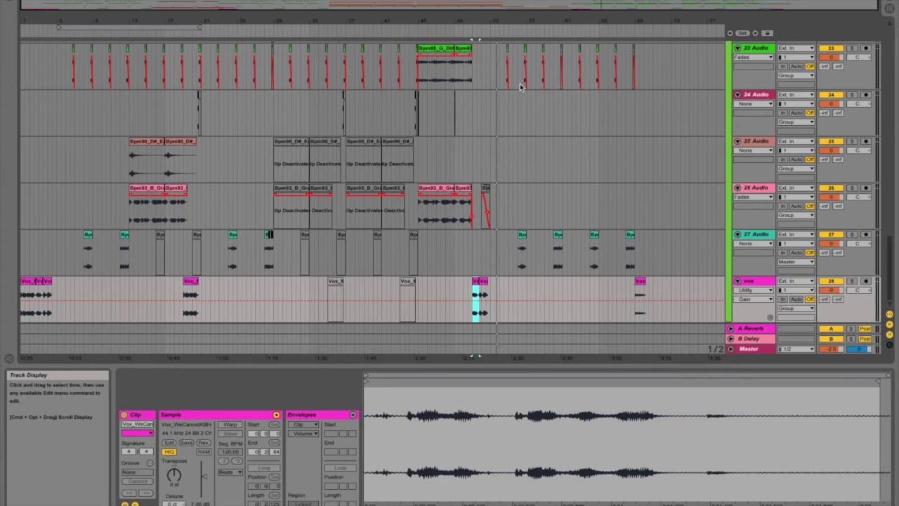
Play the 36Chambers KungFu clip after bar 52 on track 19 soloed, and unsolo the track and select that clip
left_click_drag(496, 22, 468, 95)
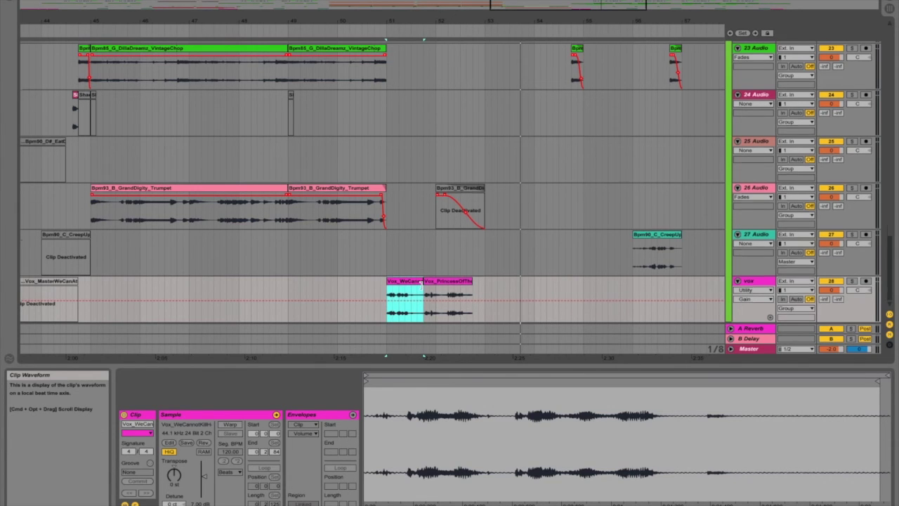
scroll(422, 286, "up", 5)
scroll(423, 286, "up", 5)
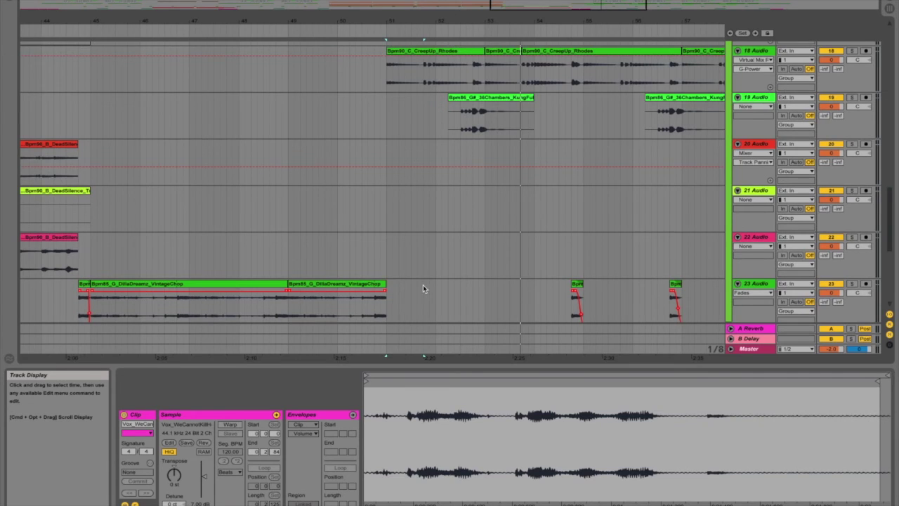
scroll(424, 287, "up", 2)
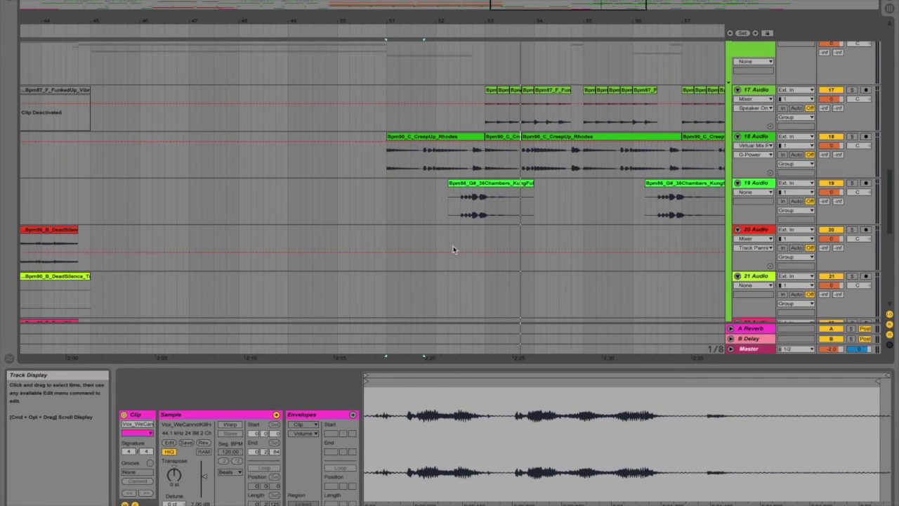
left_click(480, 205)
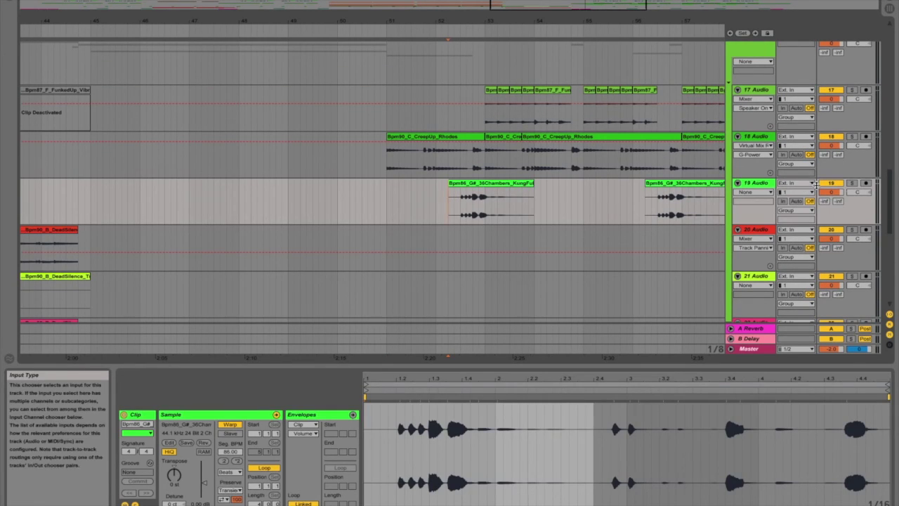
left_click(852, 183)
key("space")
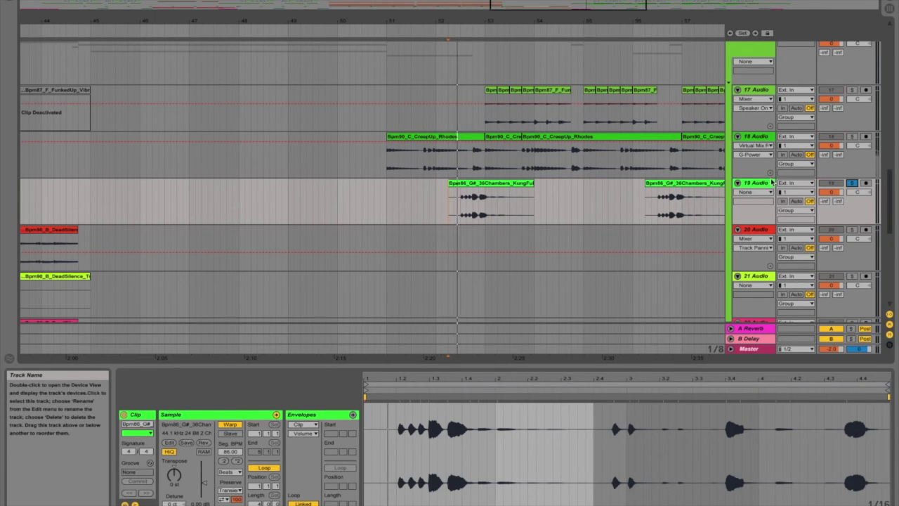
left_click(852, 183)
left_click(473, 184)
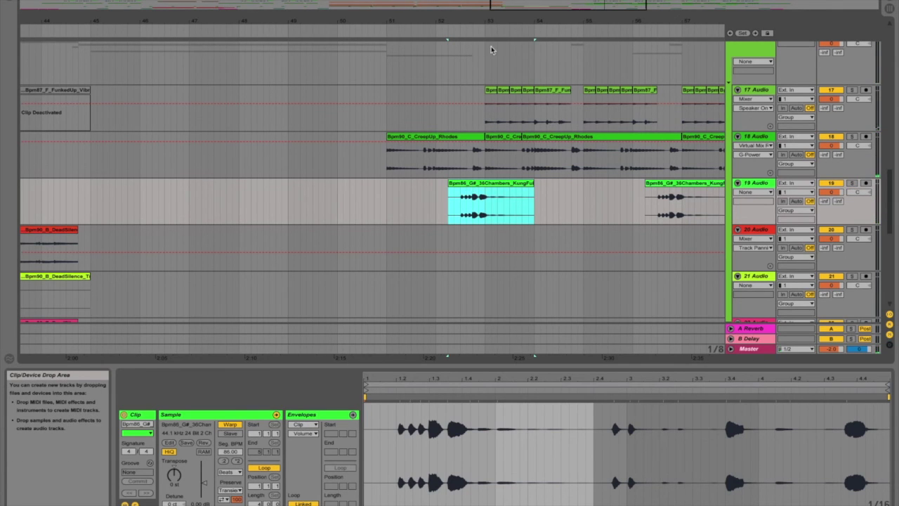
Select the Vox_Princess clip just before bar 52 on the vox track to compare its position with the KungFu clip
left_click_drag(233, 21, 232, 10)
left_click_drag(379, 24, 420, 22)
scroll(404, 239, "down", 4)
scroll(404, 239, "down", 3)
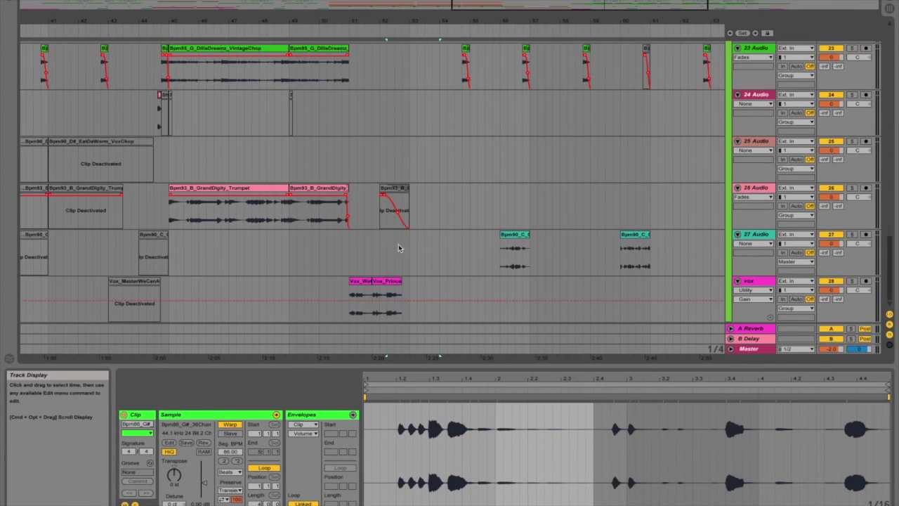
left_click(392, 284)
Play the full mix from about bar 52, just before the first 36Chambers clip on track 19
scroll(292, 271, "up", 6)
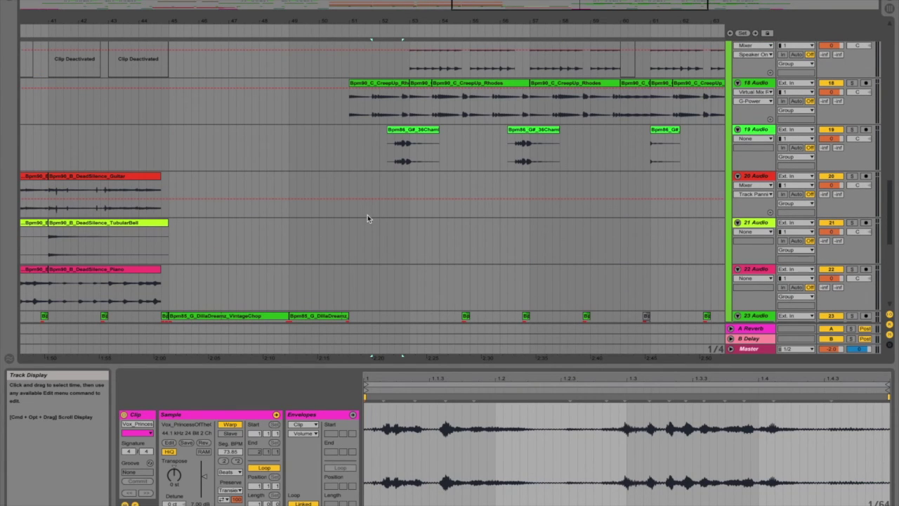
scroll(366, 217, "up", 1)
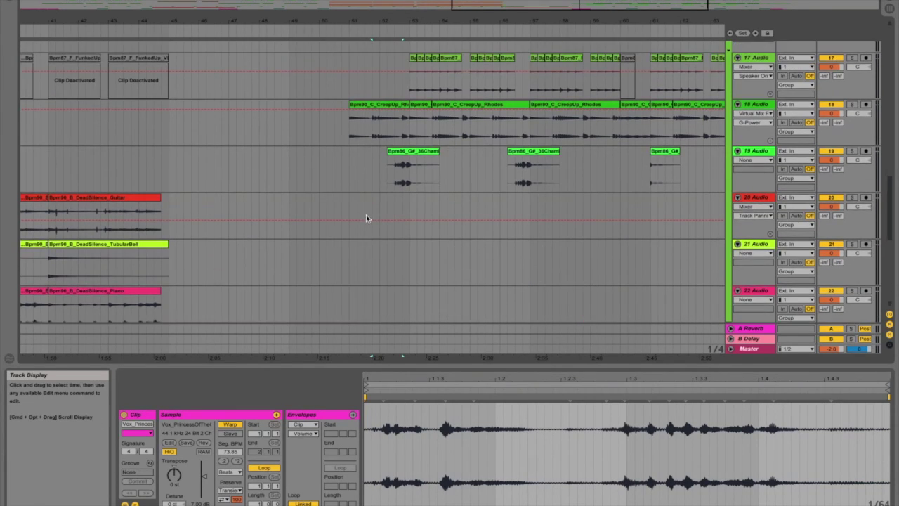
scroll(366, 219, "up", 1)
left_click_drag(397, 20, 397, 4)
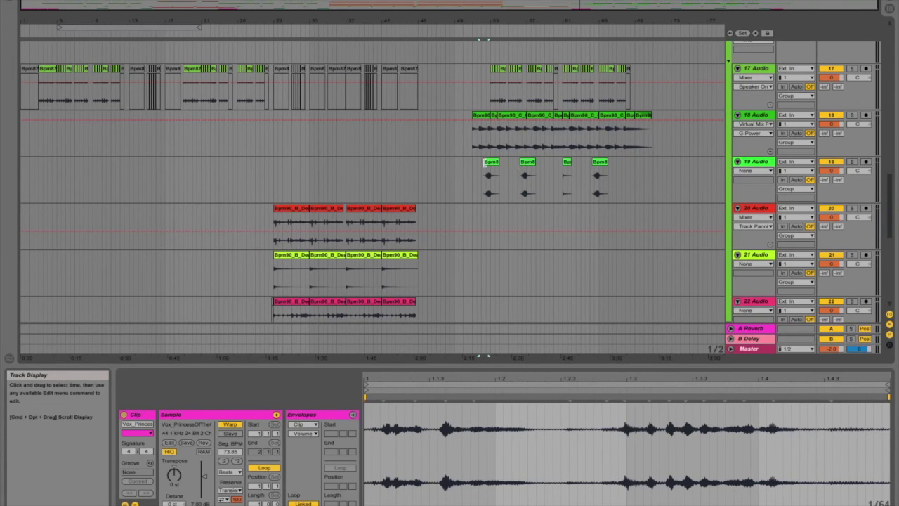
left_click(481, 170)
key("space")
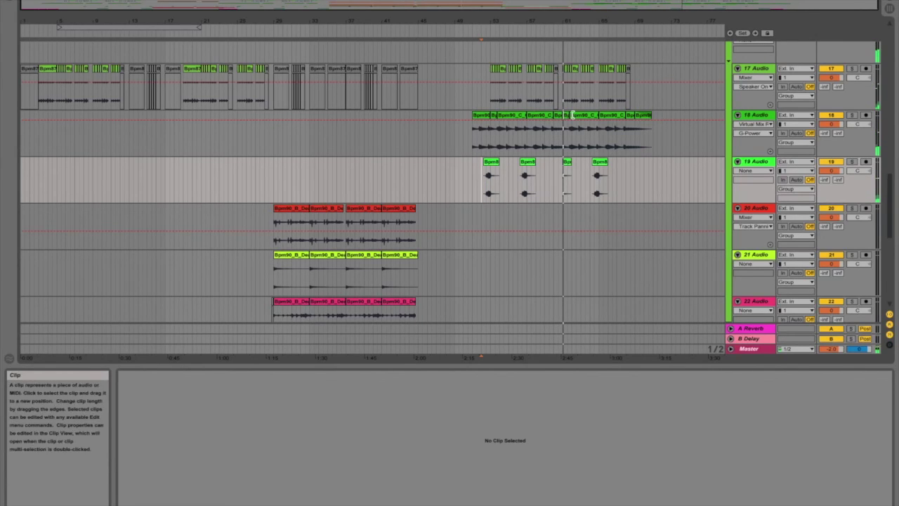
mouse_move(626, 20)
left_mouse_down()
mouse_move(626, 57)
mouse_move(626, 28)
left_mouse_up()
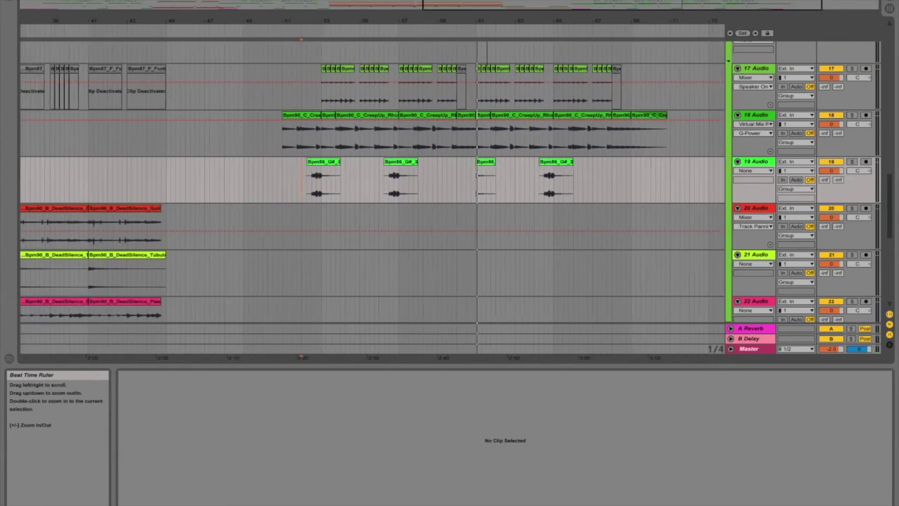
scroll(499, 158, "up", 3)
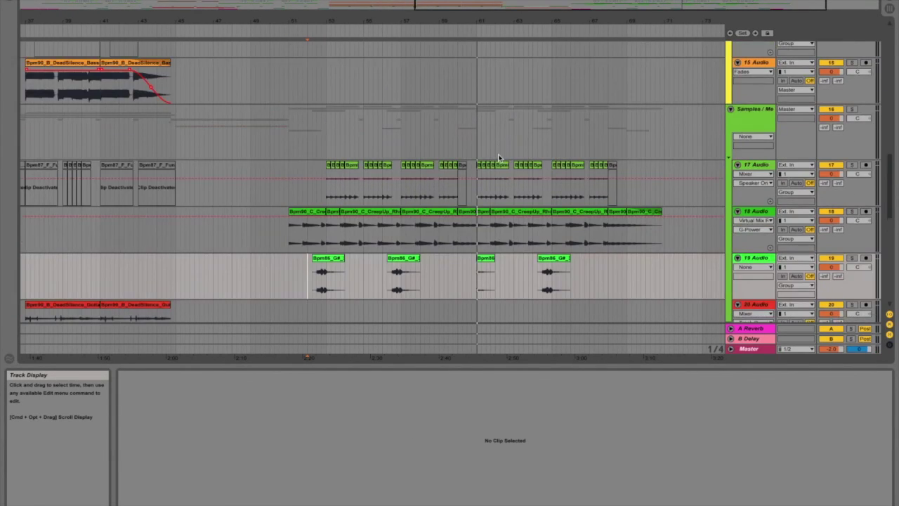
scroll(499, 158, "up", 3)
scroll(498, 157, "down", 3)
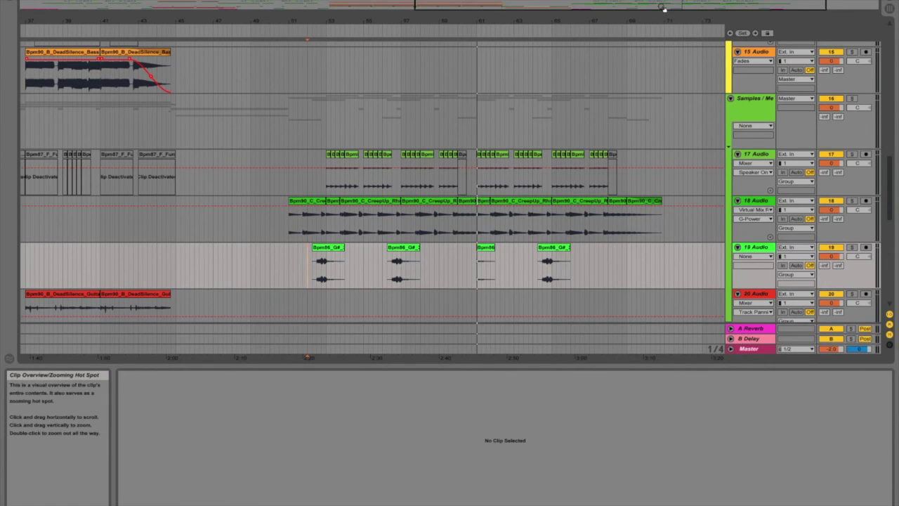
left_click(617, 2)
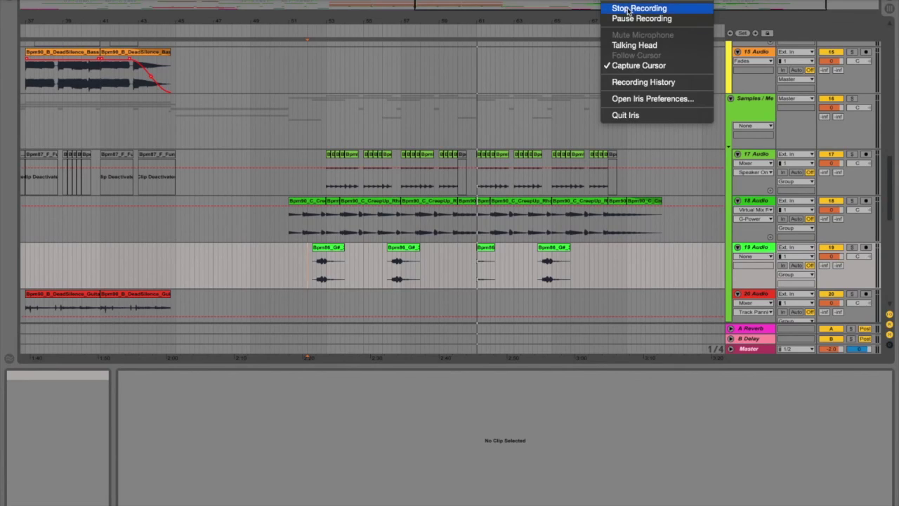